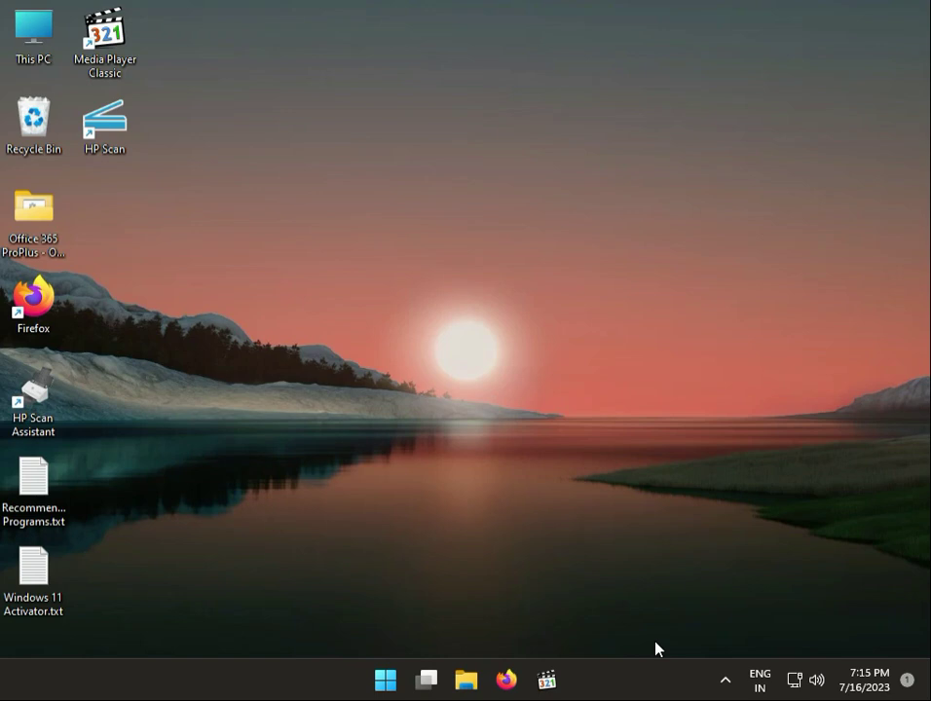
Check the Windows Update page in Settings for the system's update status, and close Settings
click(388, 682)
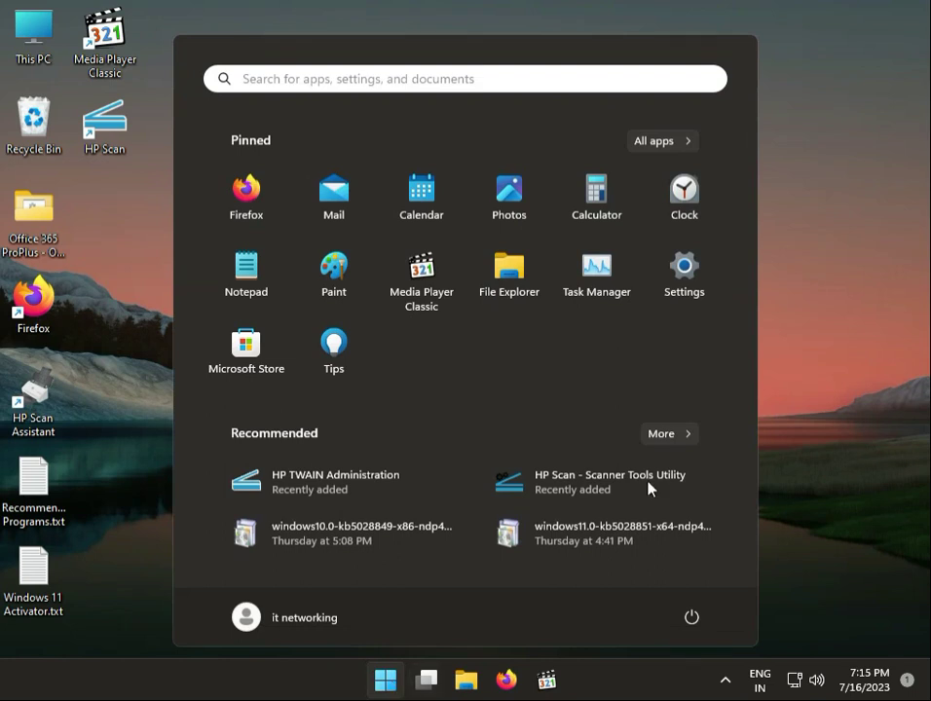
click(680, 265)
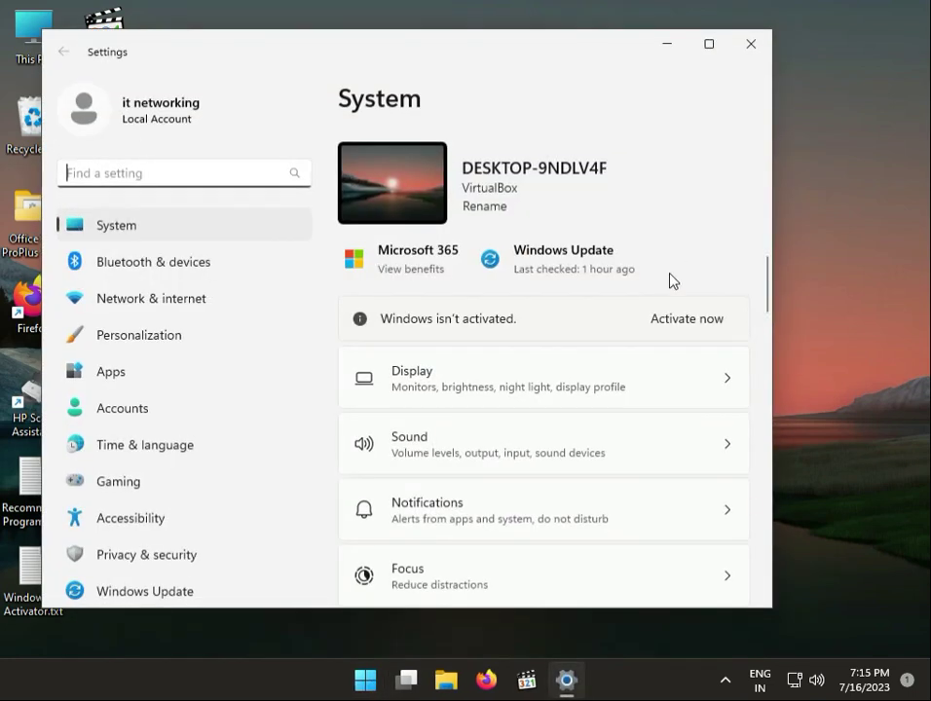
scroll(165, 589, down, 1)
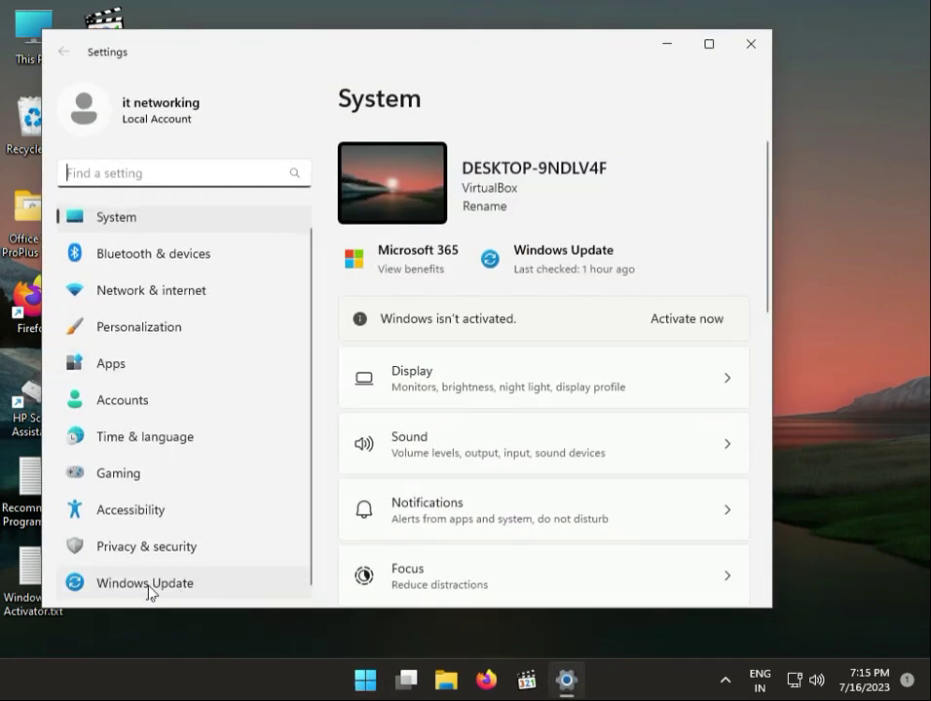
click(160, 589)
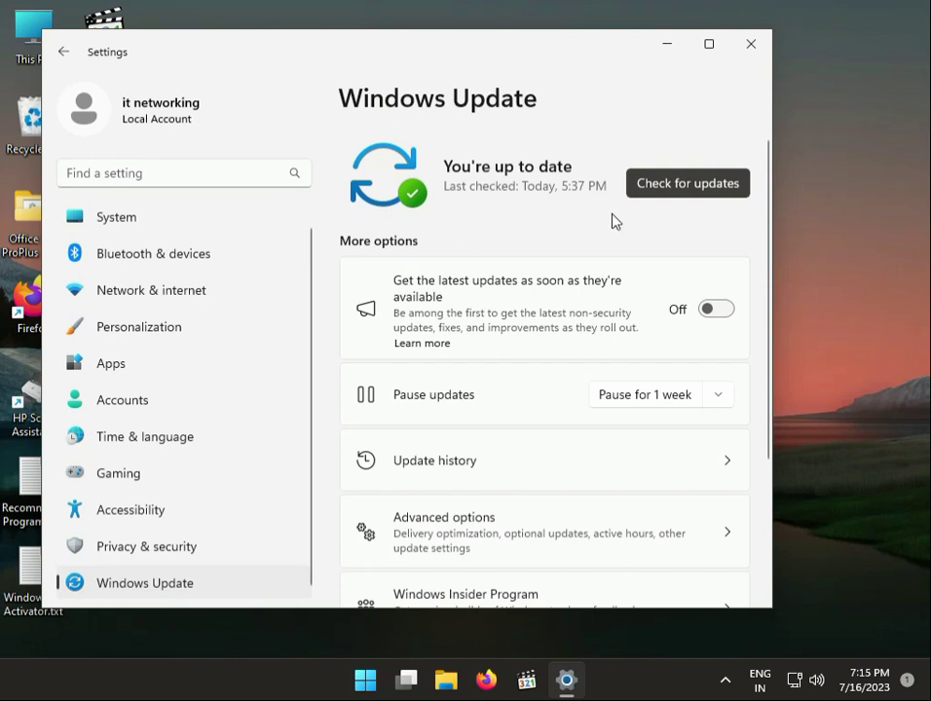
click(751, 44)
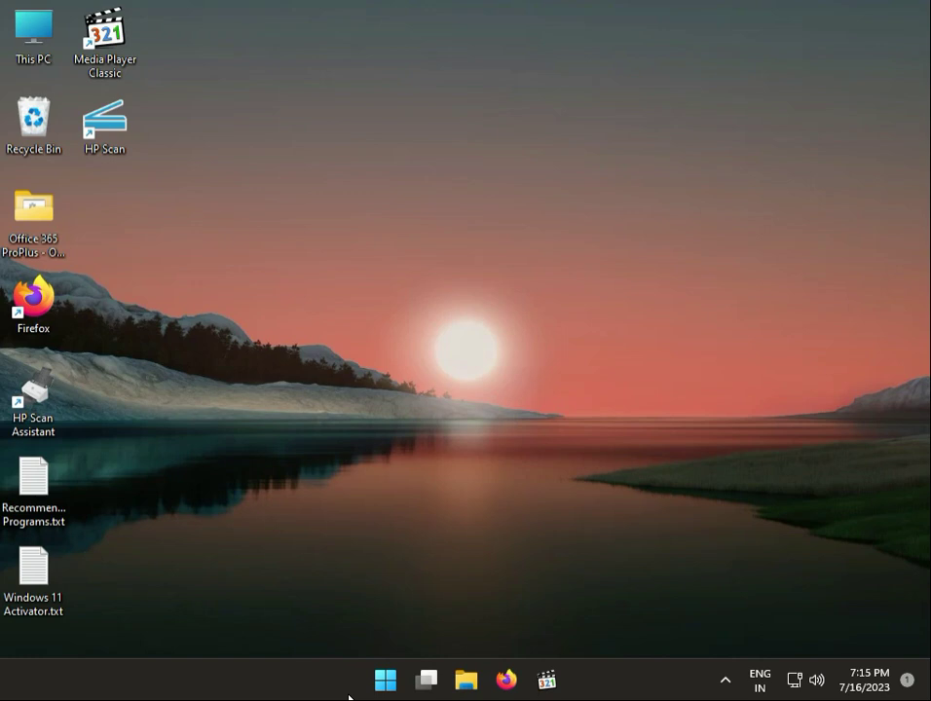
Open the Other troubleshooters list from the Troubleshoot page of the System settings
click(385, 680)
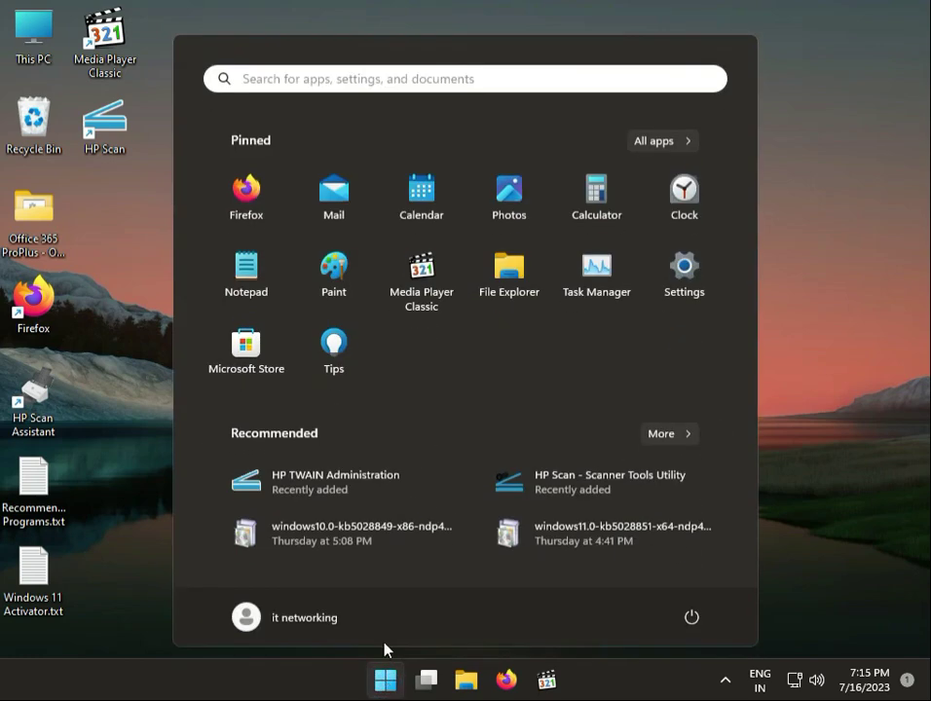
click(680, 269)
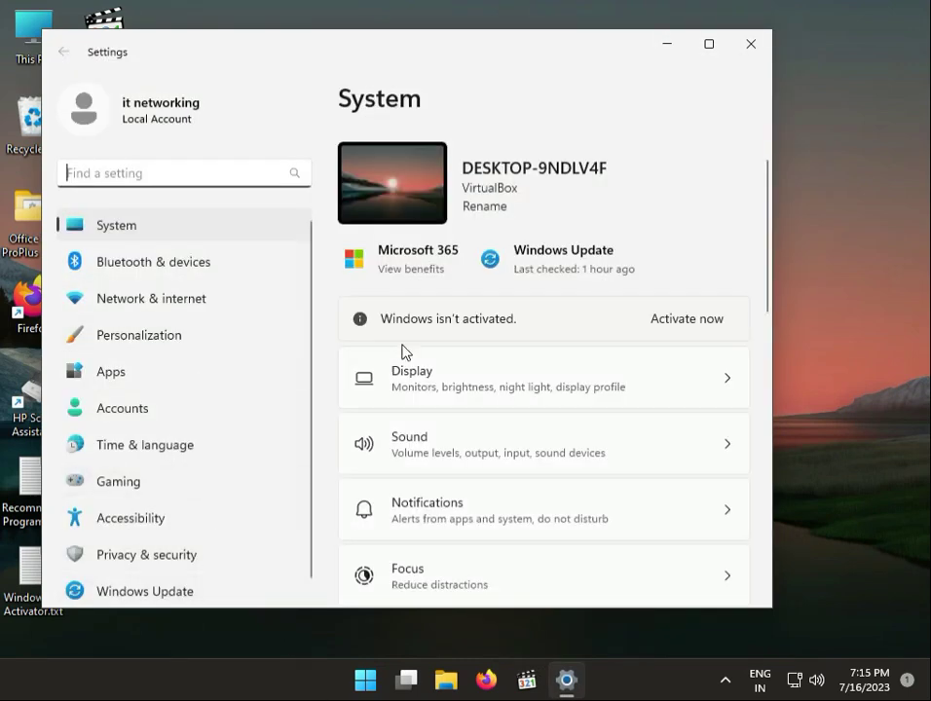
scroll(551, 453, down, 2)
scroll(545, 453, down, 2)
scroll(506, 399, down, 2)
scroll(481, 550, down, 3)
click(473, 542)
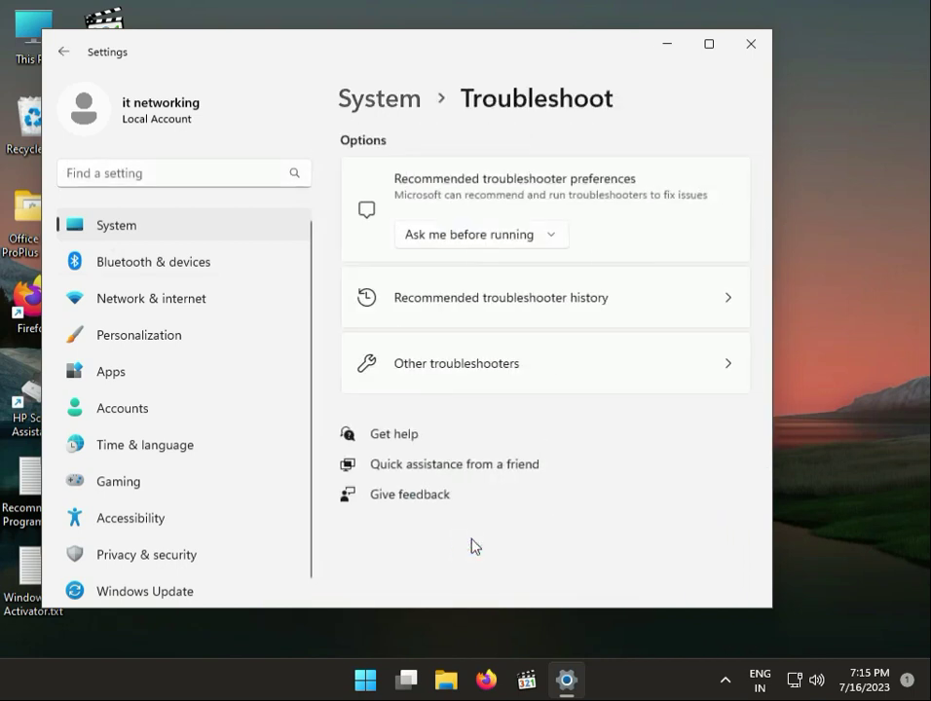
click(551, 357)
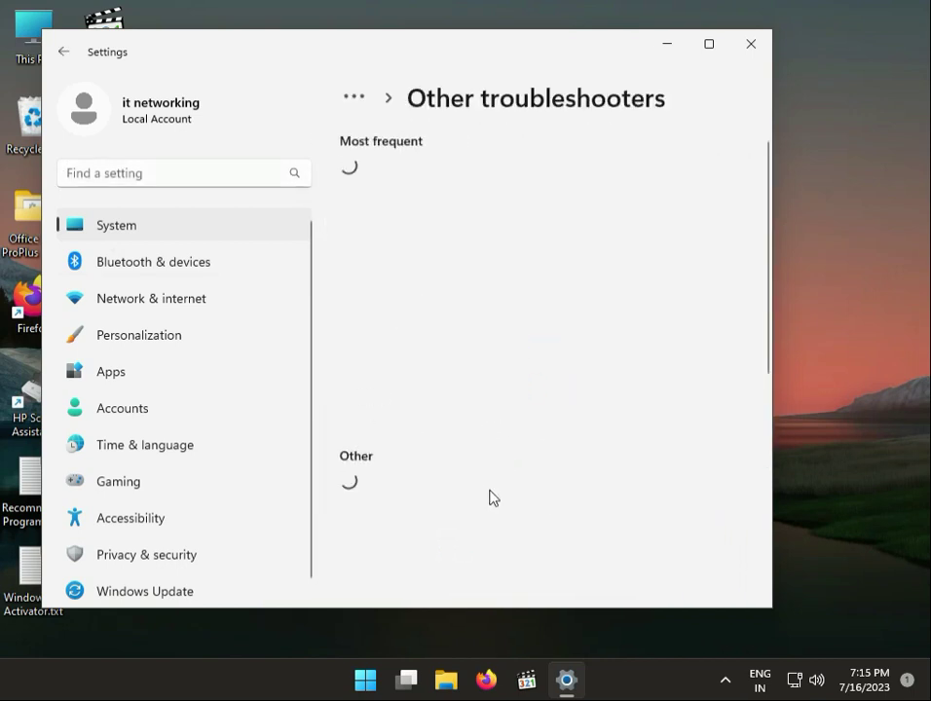
Launch the Windows Media Player troubleshooter, and close its Get Help window without answering
scroll(531, 438, down, 5)
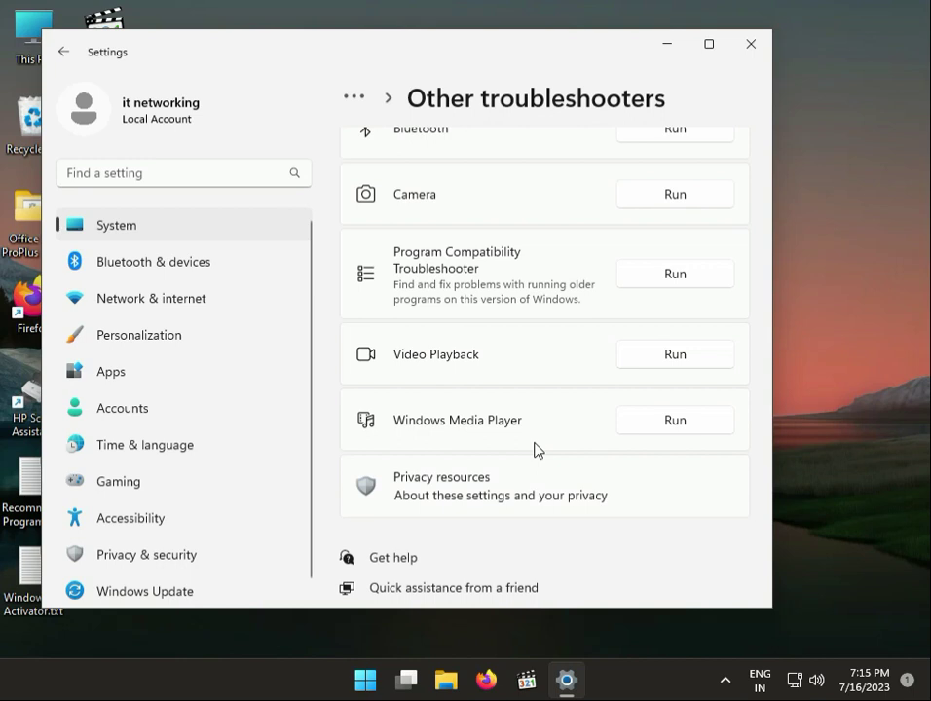
scroll(534, 450, up, 5)
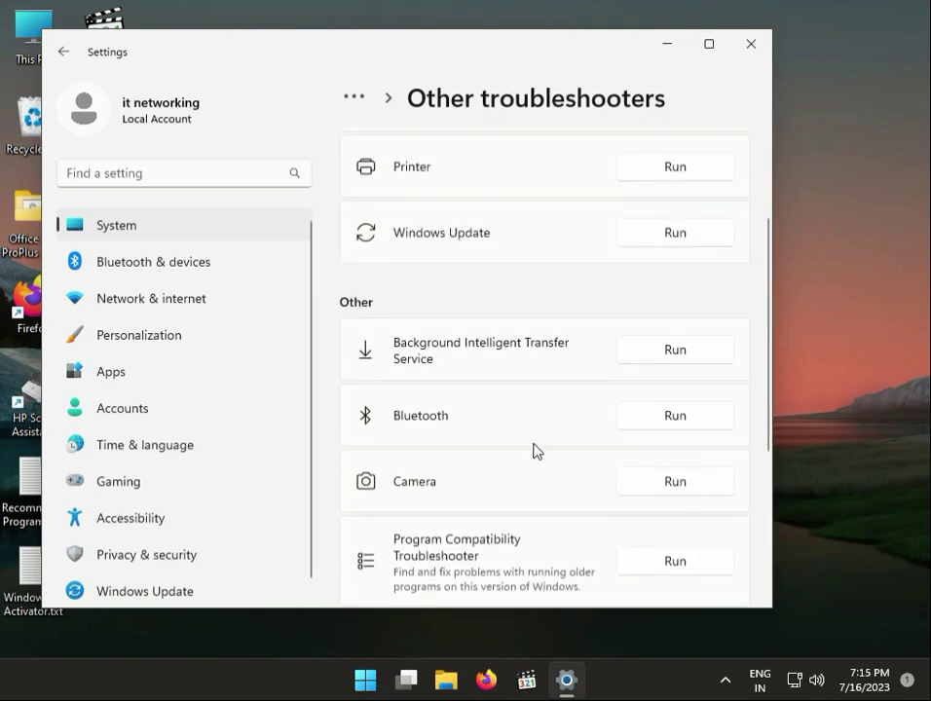
scroll(534, 450, down, 5)
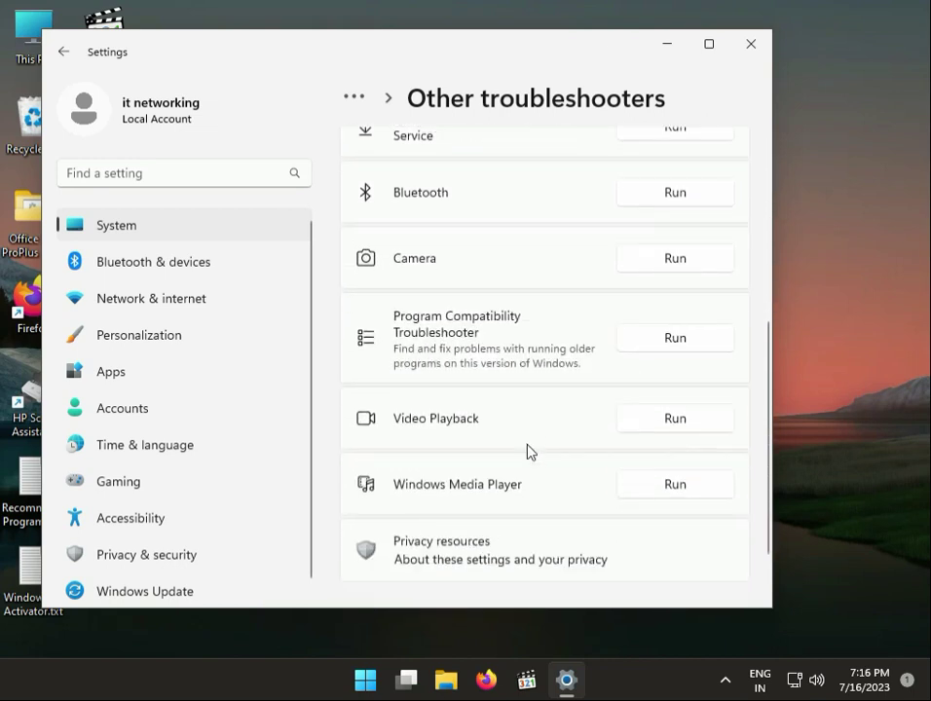
click(674, 498)
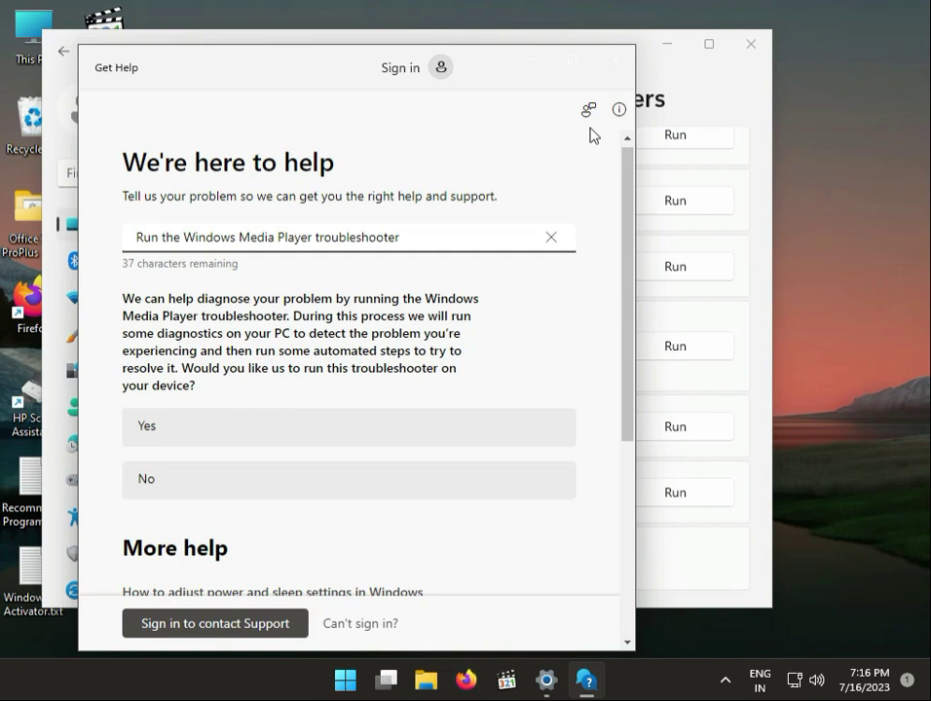
click(623, 62)
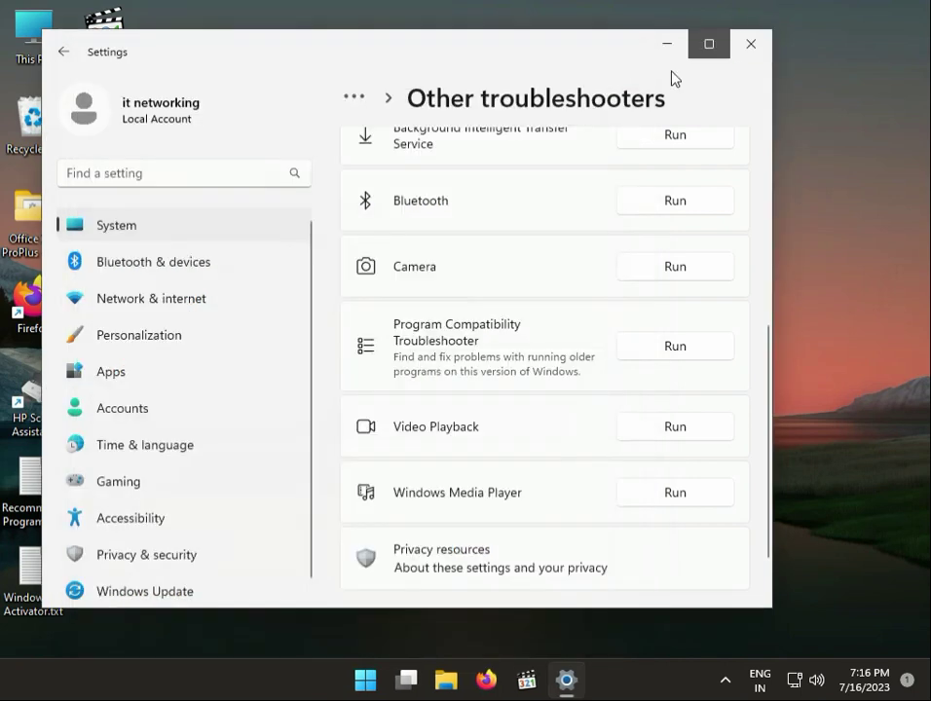
Open the list of installed apps in the Apps settings
click(163, 226)
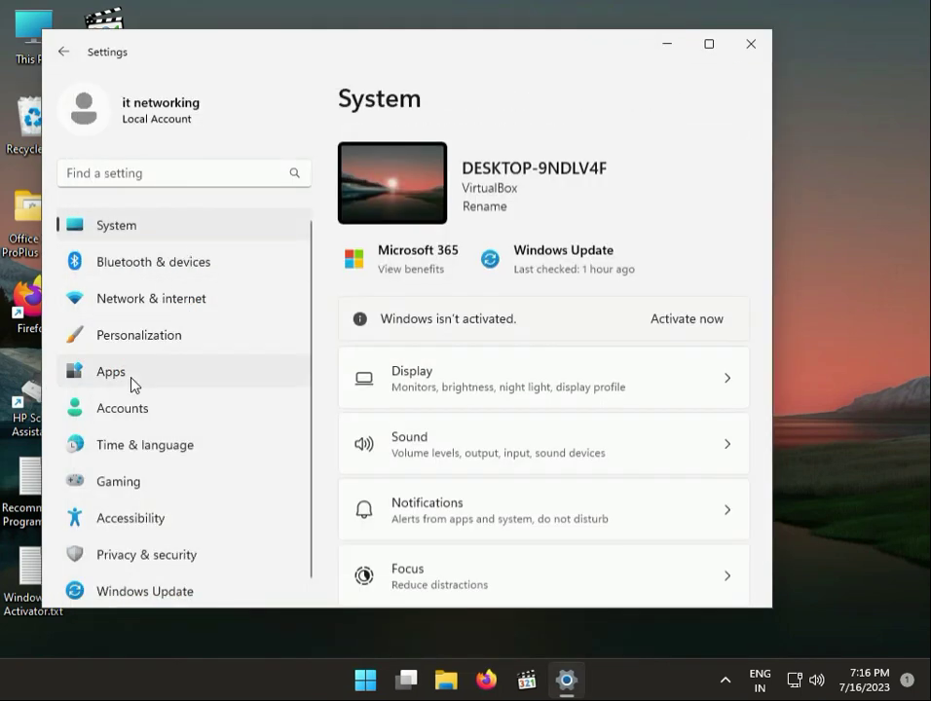
click(125, 371)
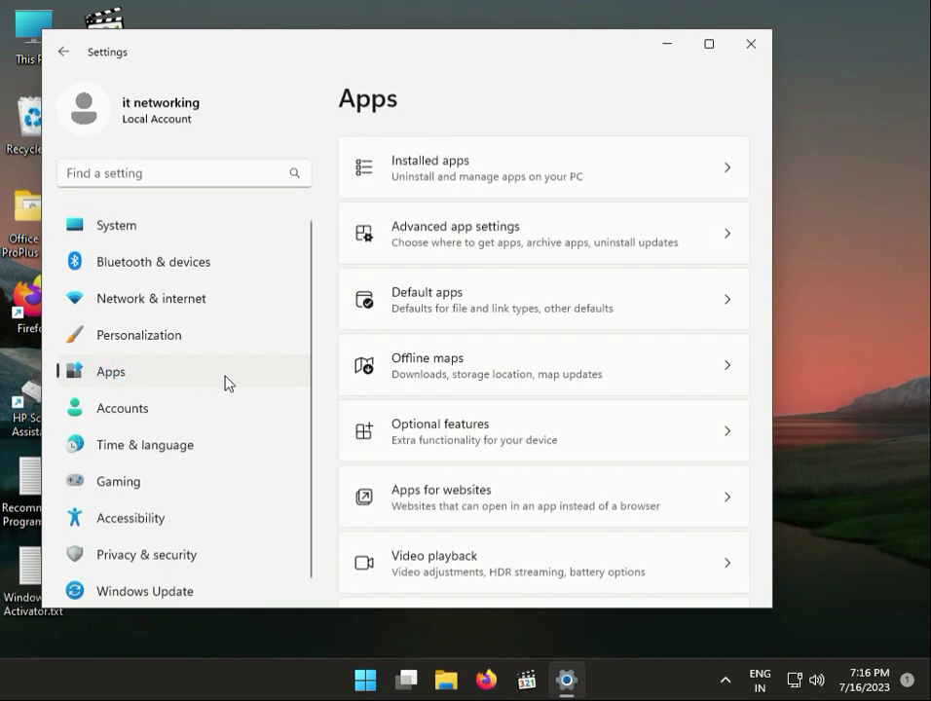
click(465, 164)
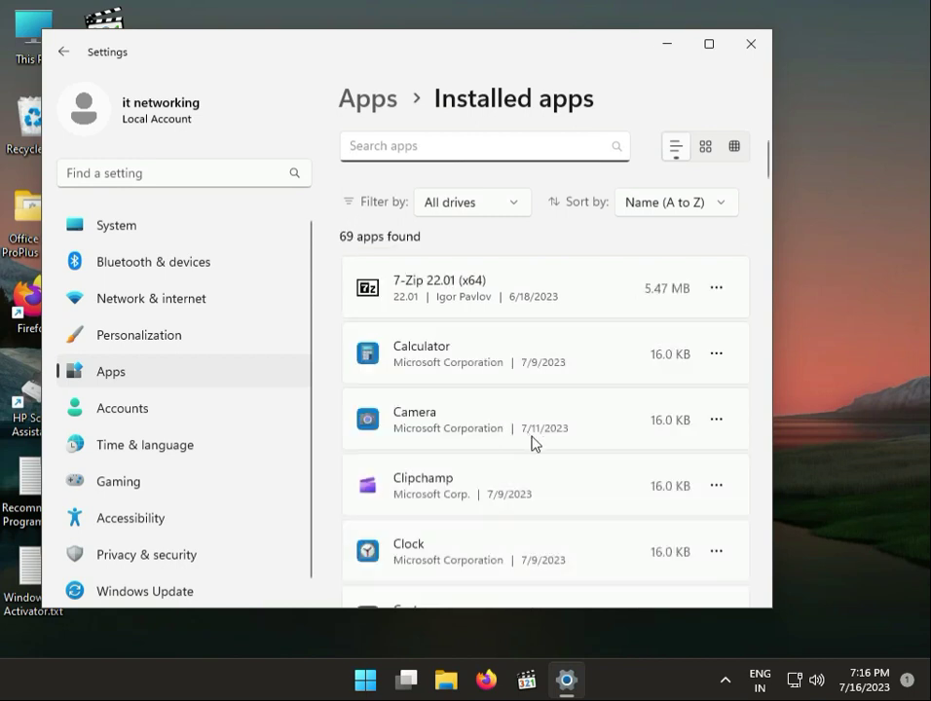
Look through the whole list of installed apps and return to its start
scroll(533, 443, down, 2)
scroll(532, 442, down, 5)
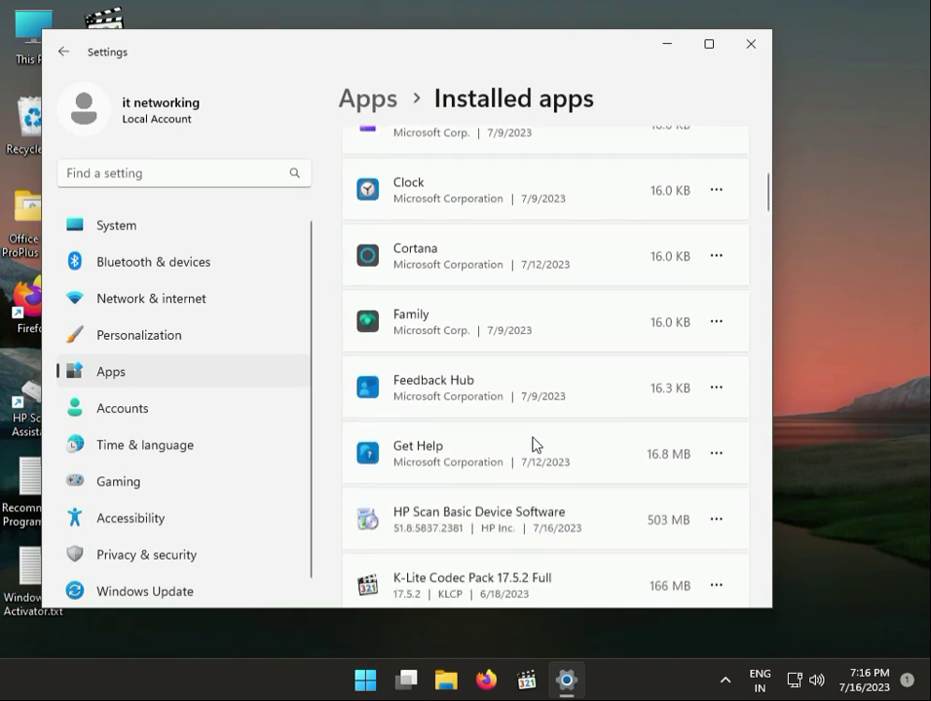
scroll(533, 445, down, 4)
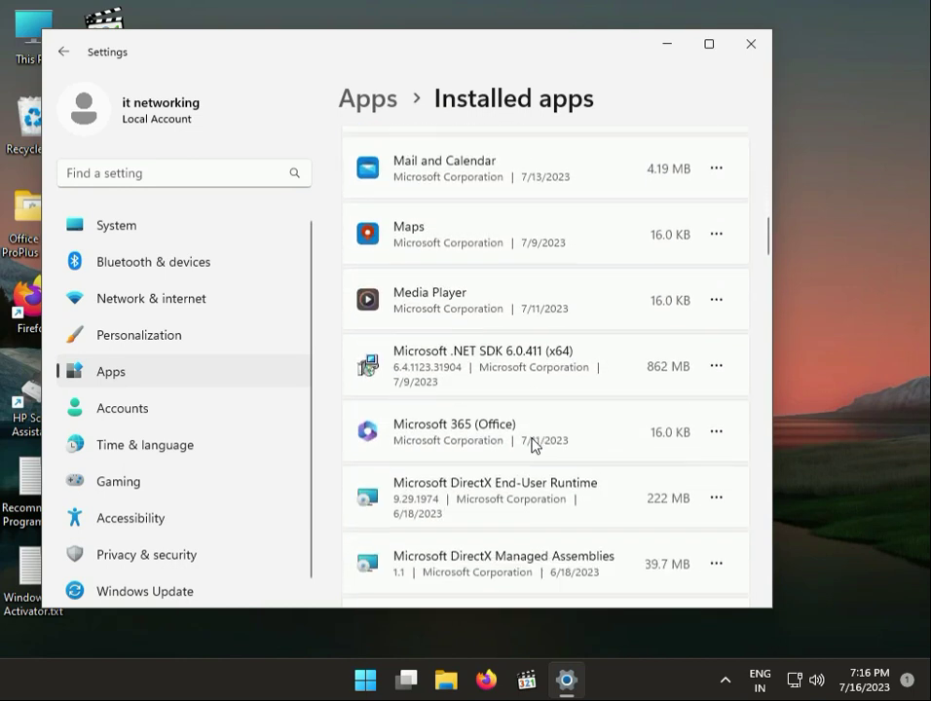
scroll(532, 445, down, 5)
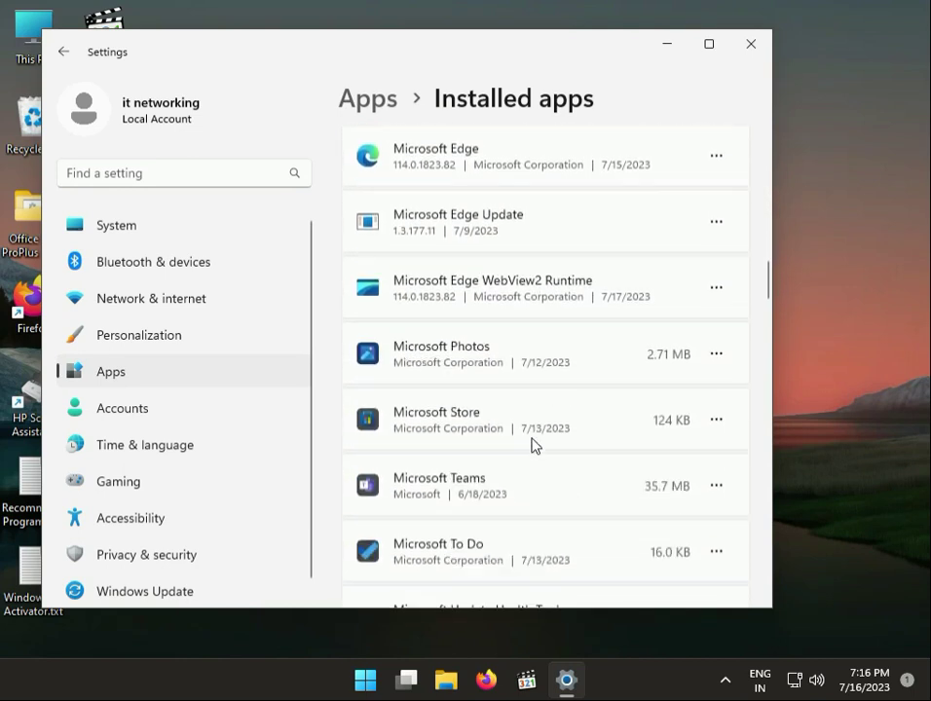
scroll(533, 446, down, 5)
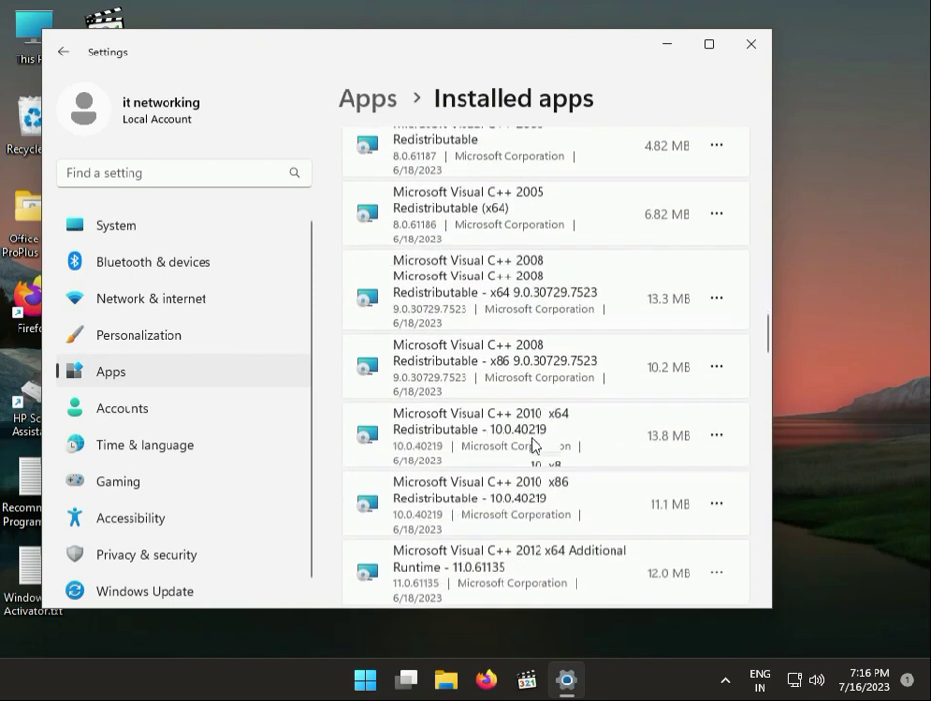
scroll(533, 445, down, 5)
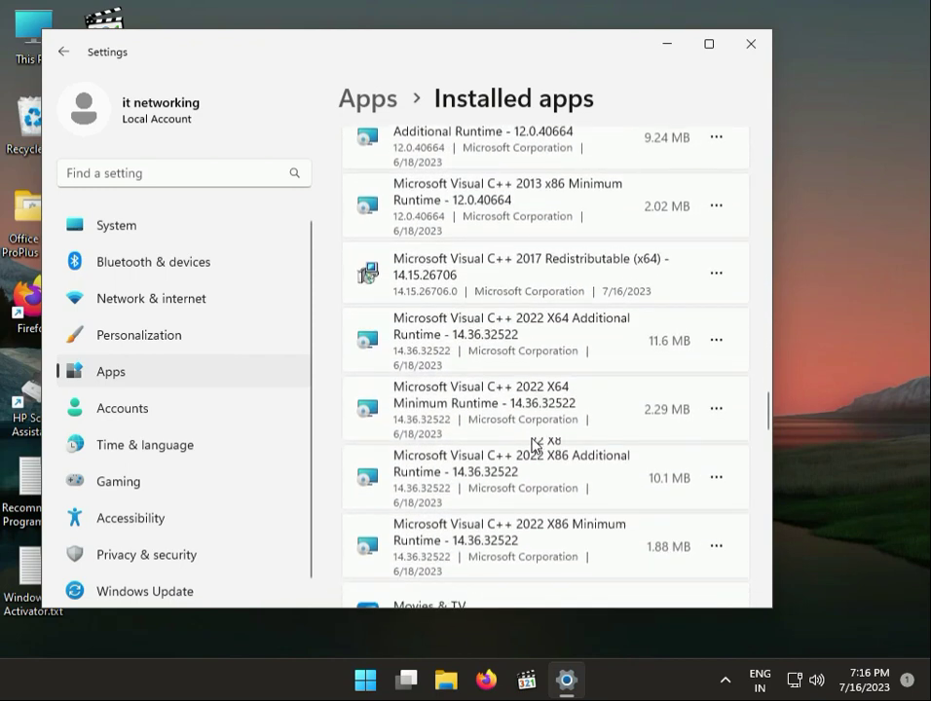
scroll(533, 445, down, 5)
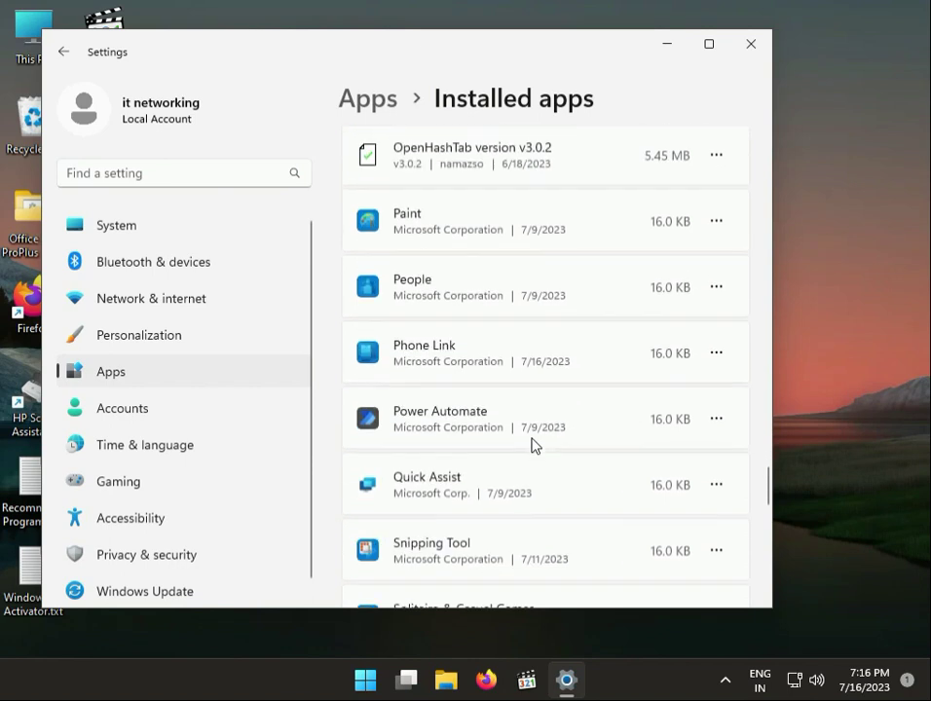
scroll(533, 445, down, 5)
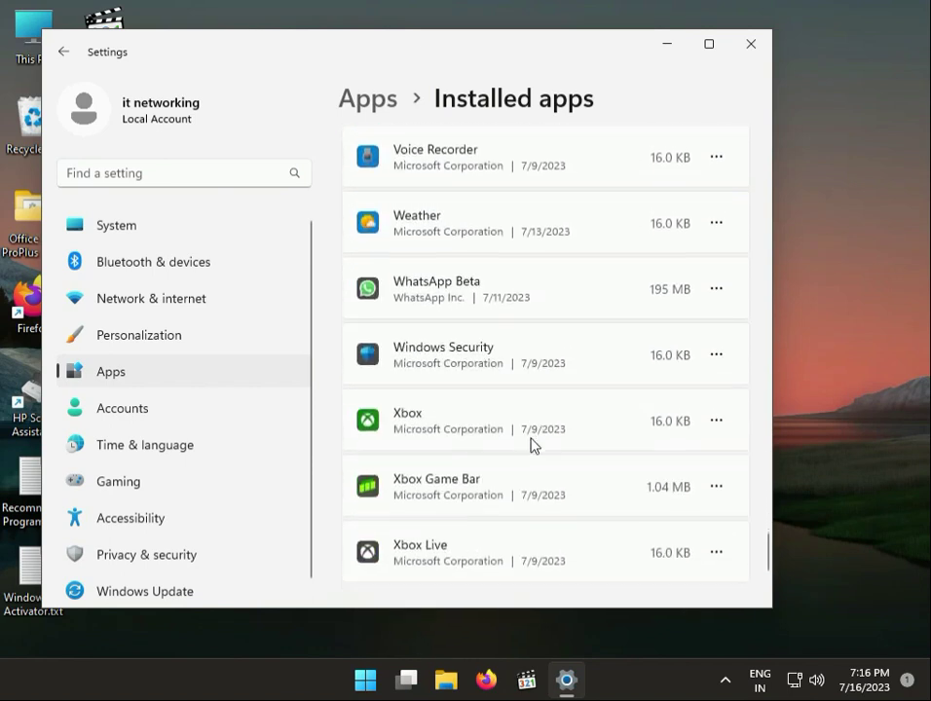
scroll(532, 445, down, 3)
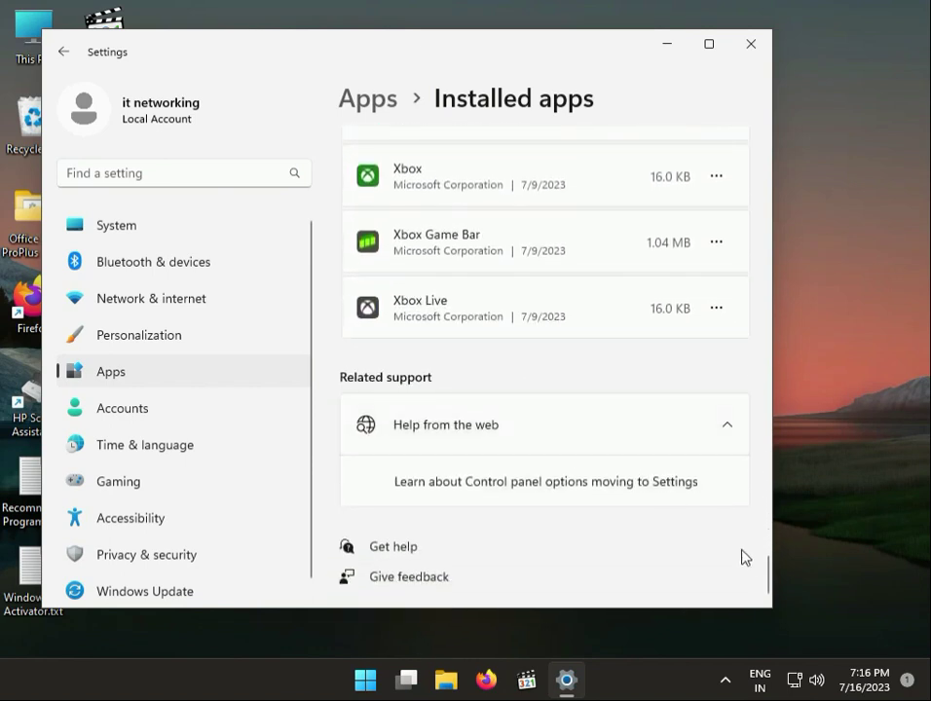
drag(766, 570, 784, 130)
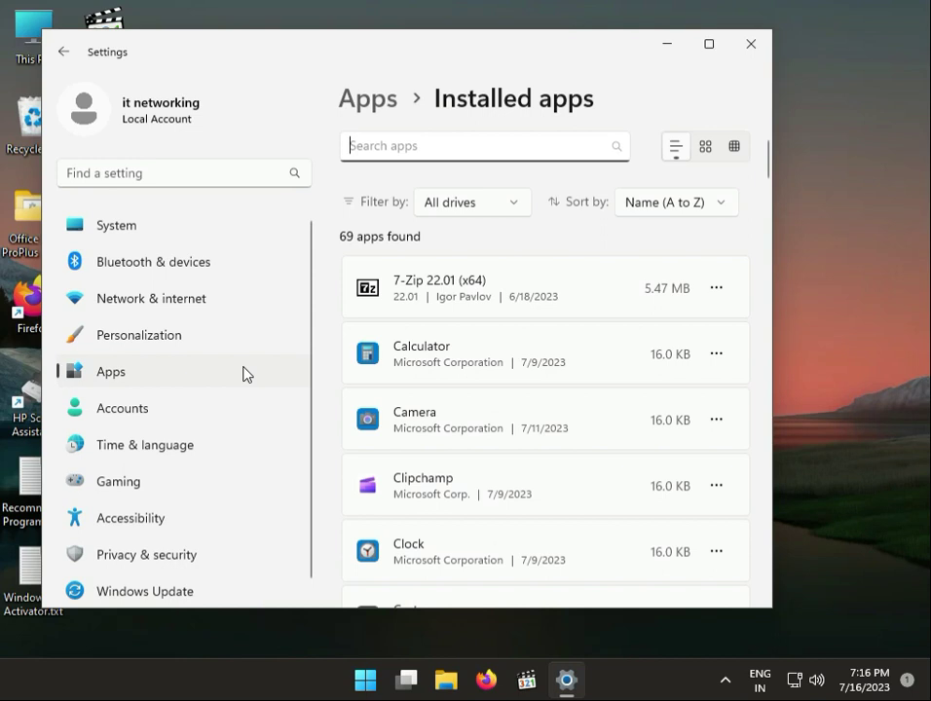
text(3d)
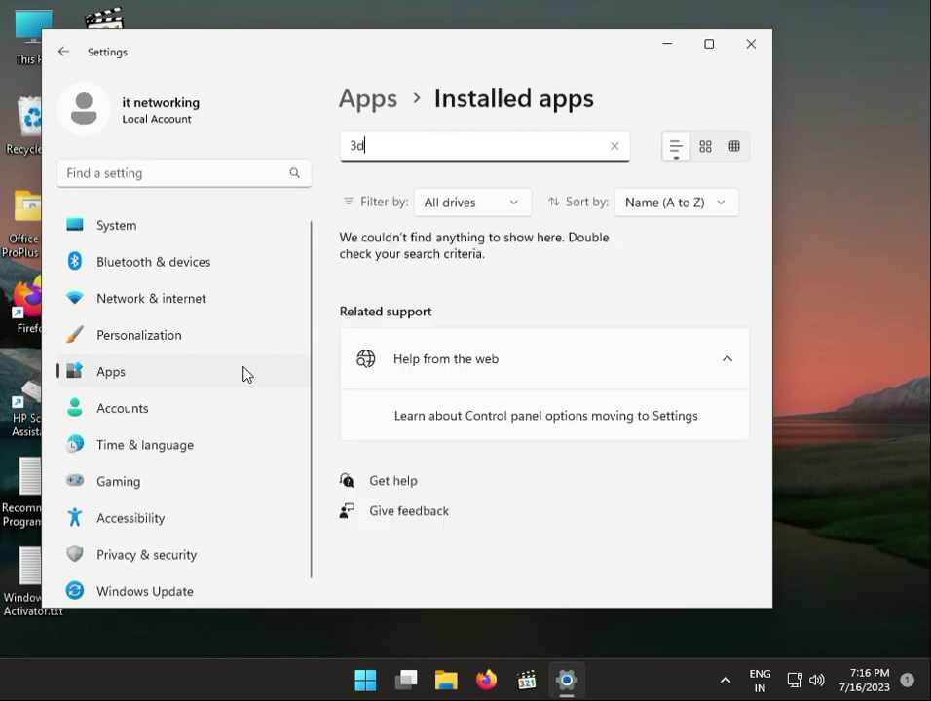
key(BackSpace)
key(BackSpace)
Search the installed apps for "Paint" and open the advanced options of the Paint app
text(Paint)
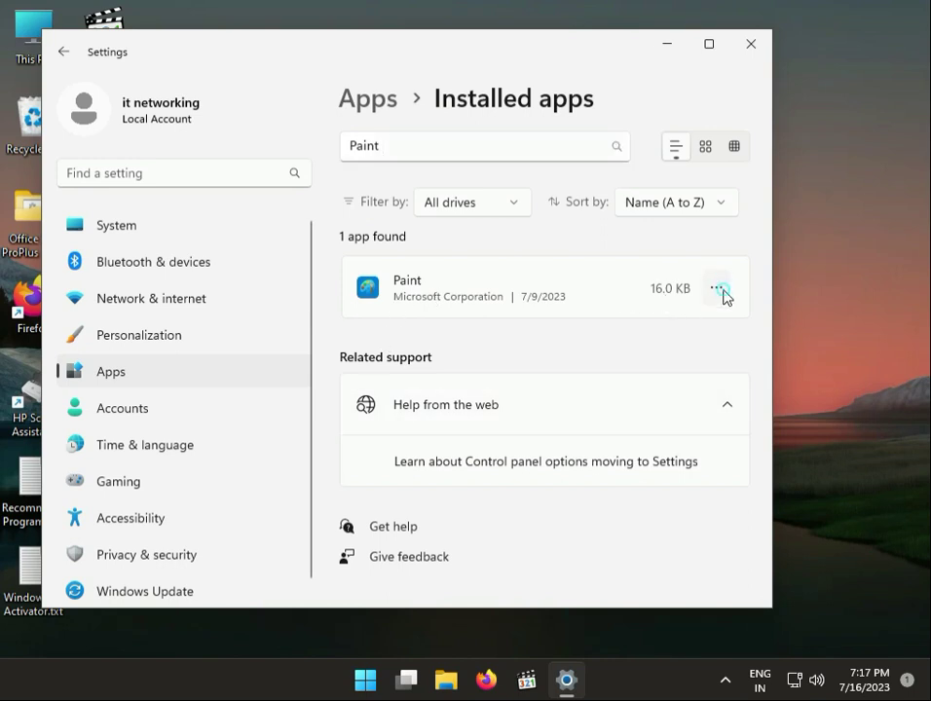
click(724, 290)
click(560, 326)
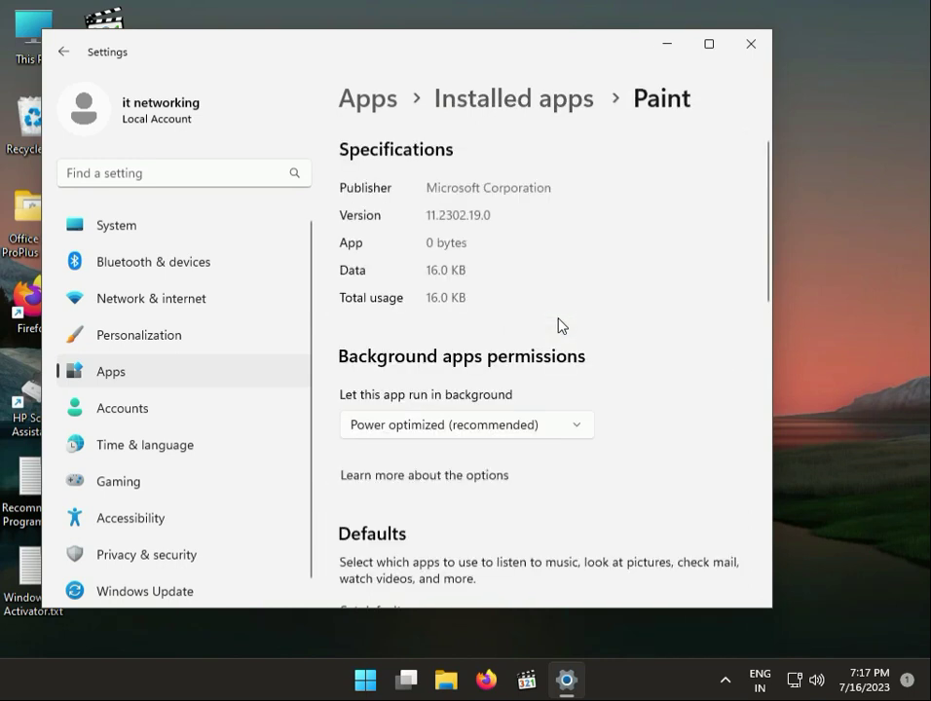
Repair the Paint app and reset it, confirming the deletion of its data
scroll(491, 399, down, 5)
click(374, 394)
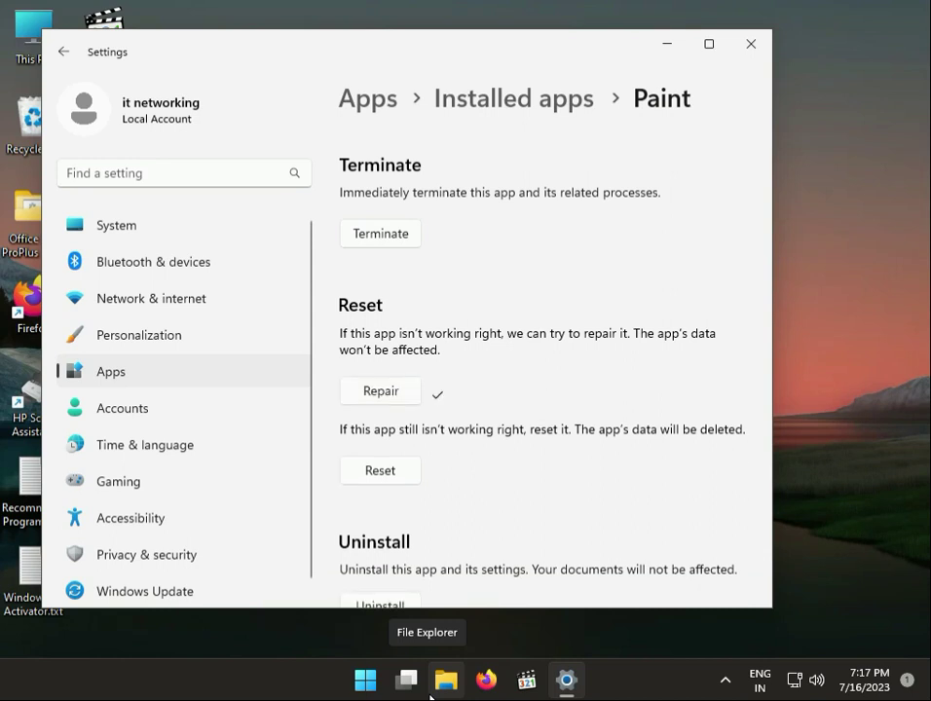
click(380, 473)
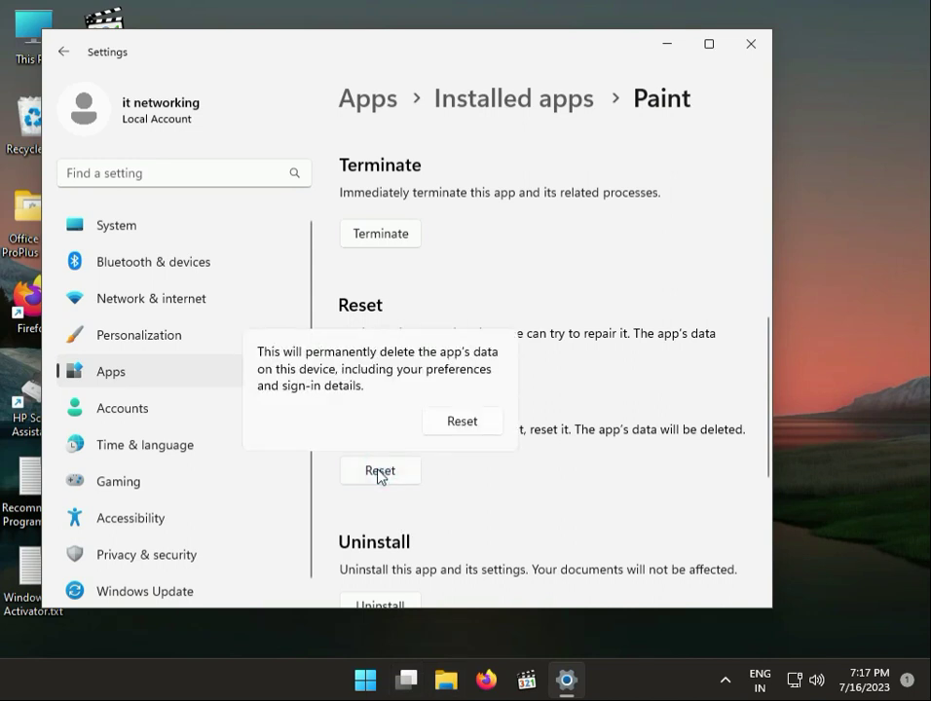
click(462, 421)
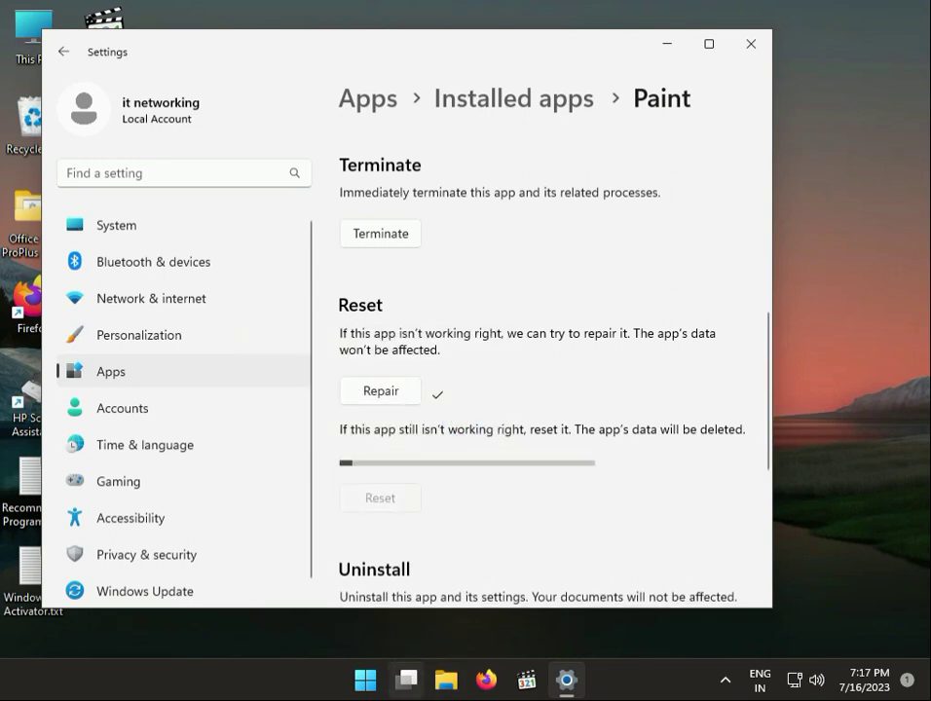
mouse_move(406, 679)
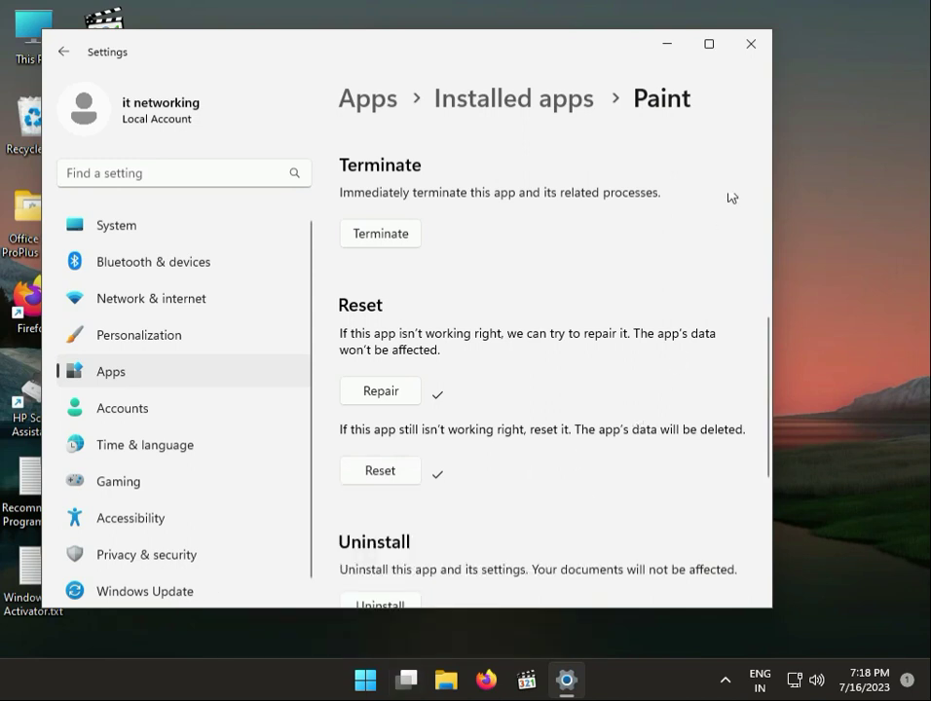
Close the Settings window, search the system for "windows st" and open the Microsoft Store
click(752, 56)
click(393, 689)
text(wi)
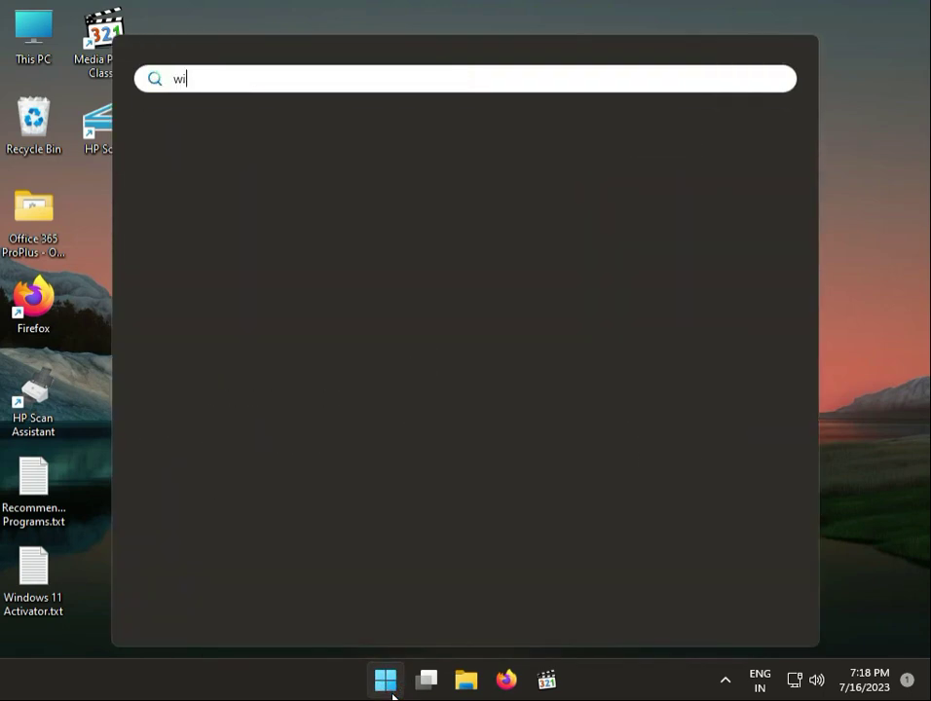
text(ndows )
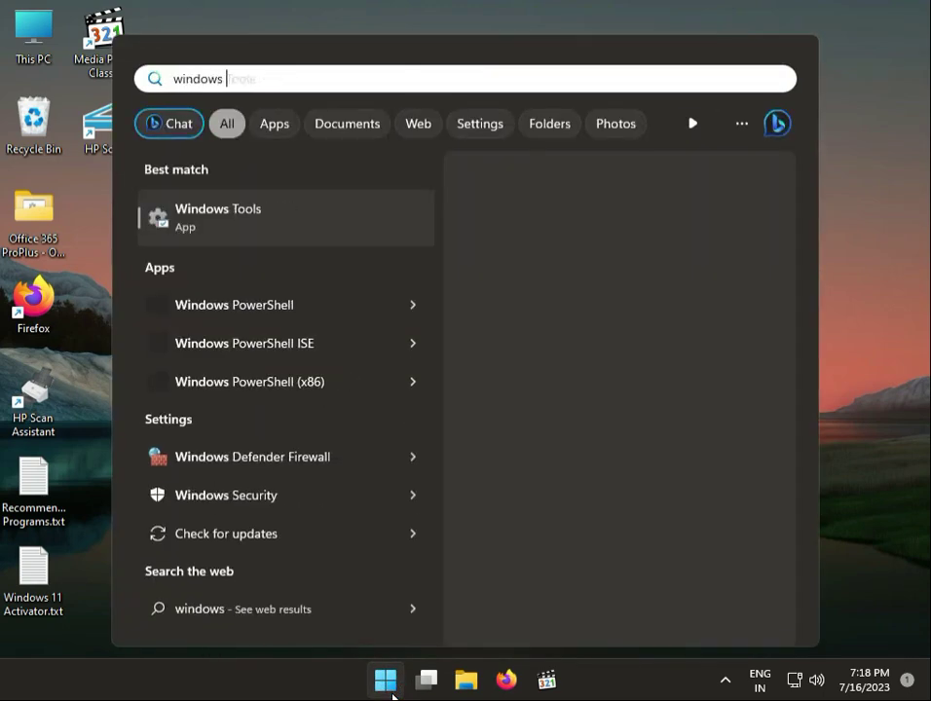
text(st)
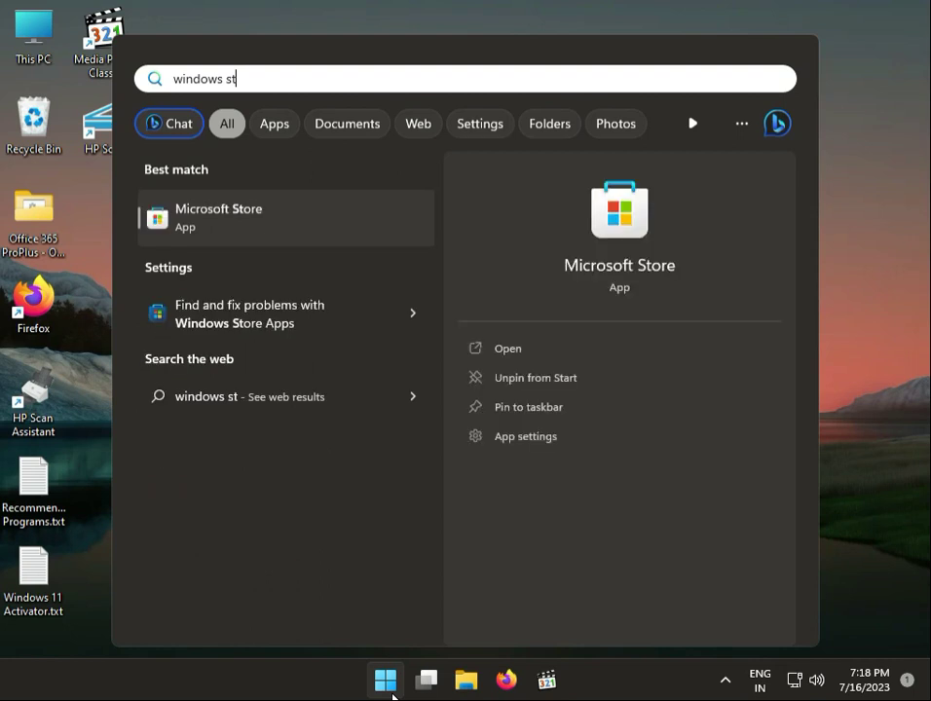
click(311, 202)
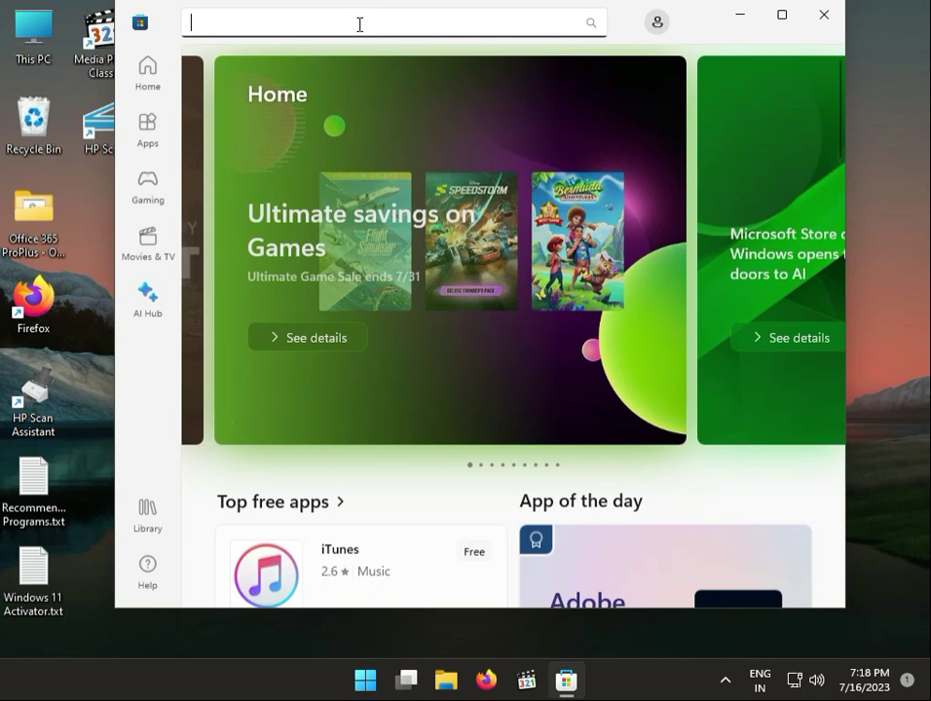
Search the store for "paint 3D" and install the Paint 3D app from its product page
text(paint)
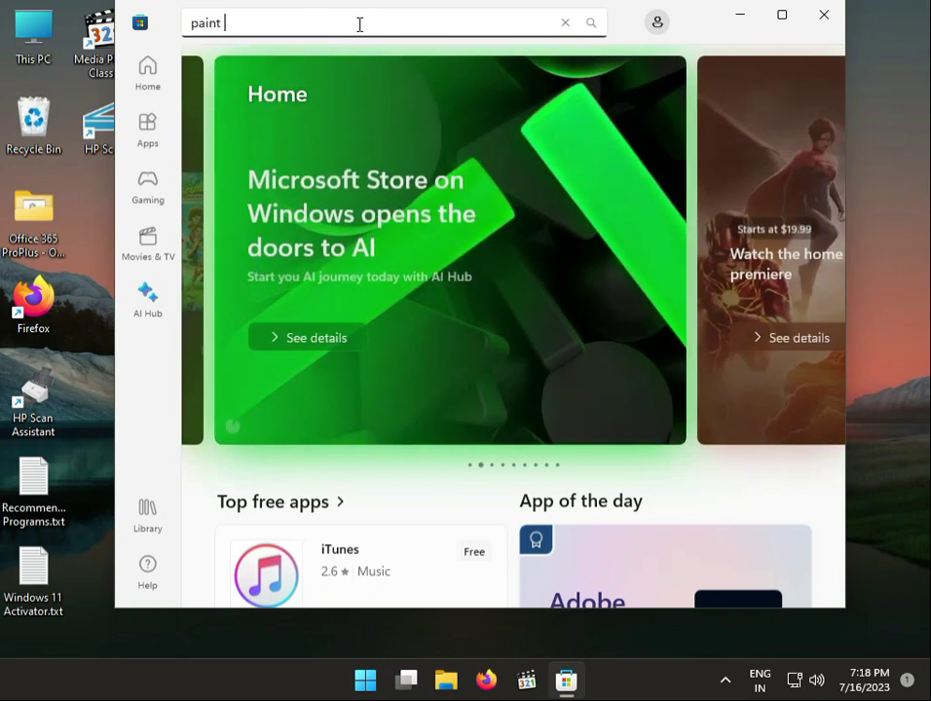
text( 3D)
key(Return)
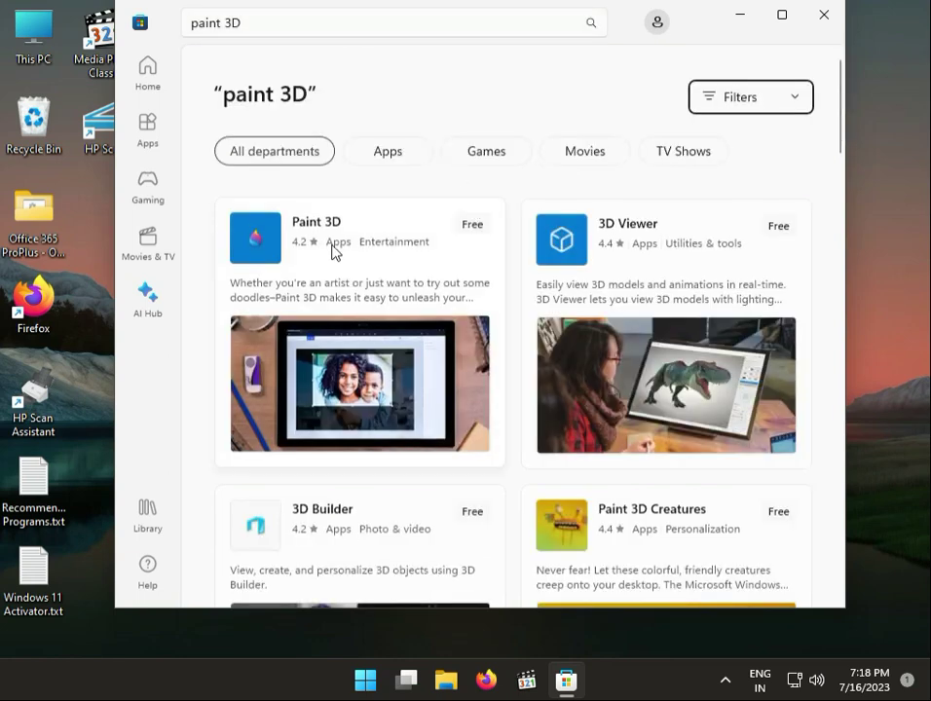
click(316, 226)
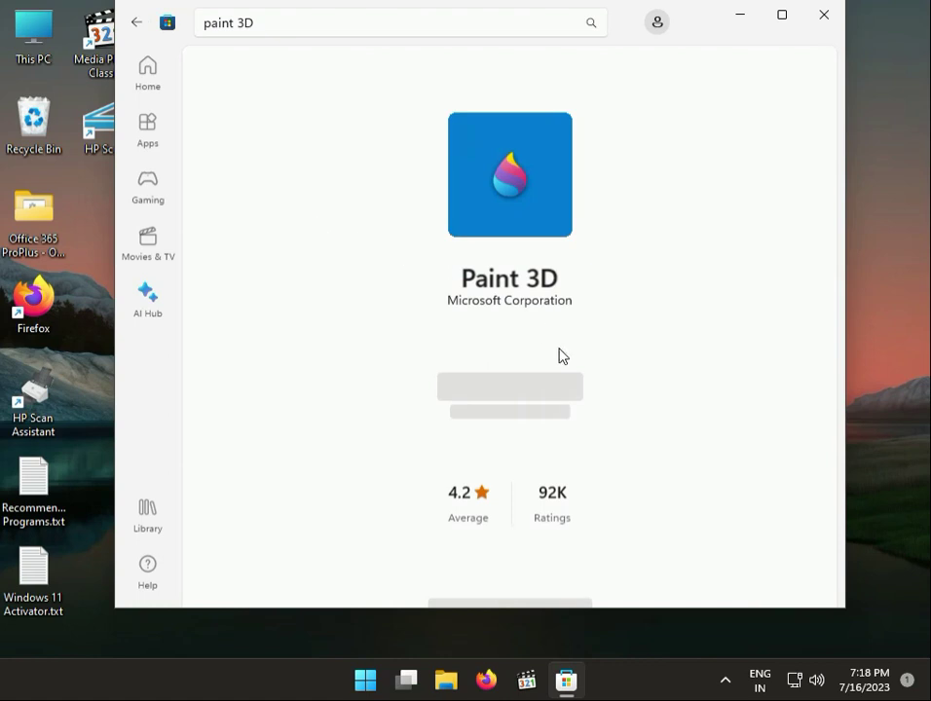
click(484, 386)
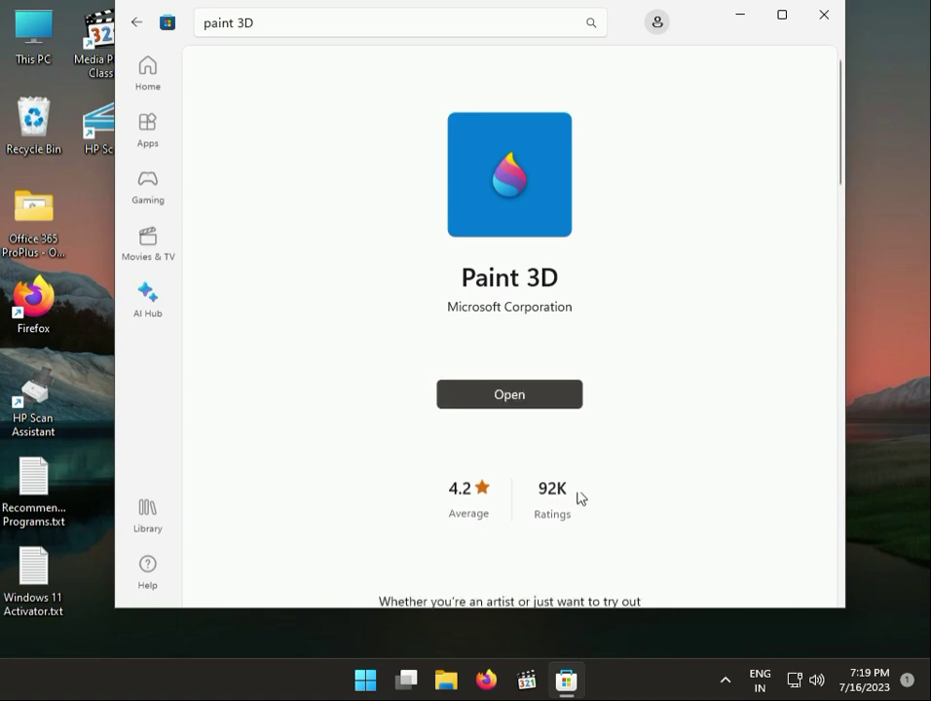
Launch Paint 3D with a new canvas and draw a diagonal dark red marker stroke across it
click(504, 393)
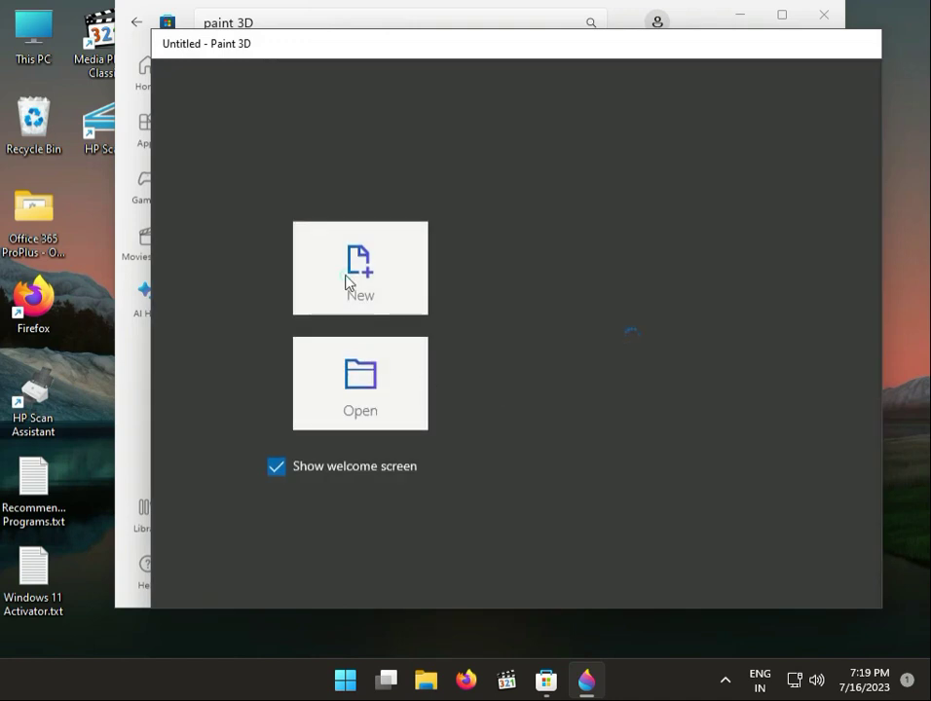
click(350, 278)
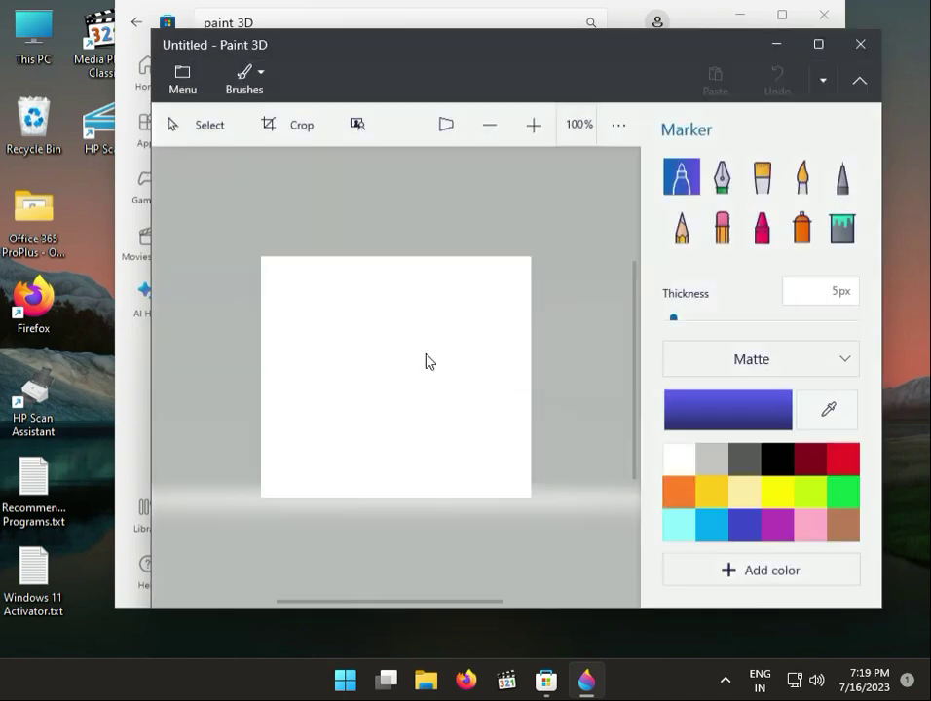
click(798, 462)
drag(309, 331, 433, 429)
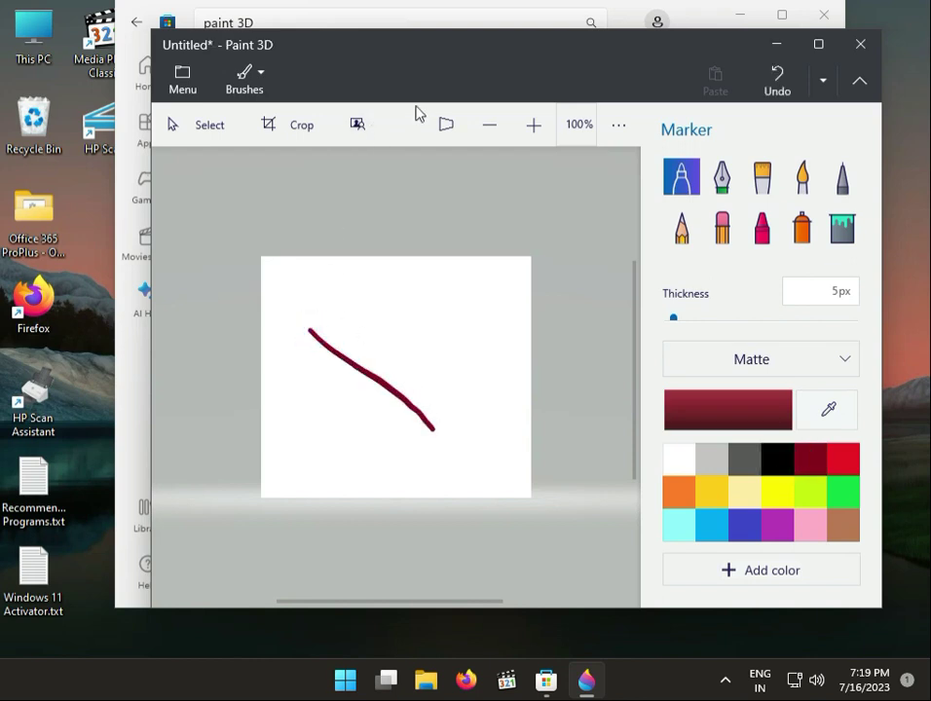
Switch the canvas to 3D view and draw several more freehand dark red marker strokes on it
click(446, 123)
mouse_move(422, 312)
mouse_down()
mouse_move(431, 358)
mouse_move(503, 344)
mouse_up()
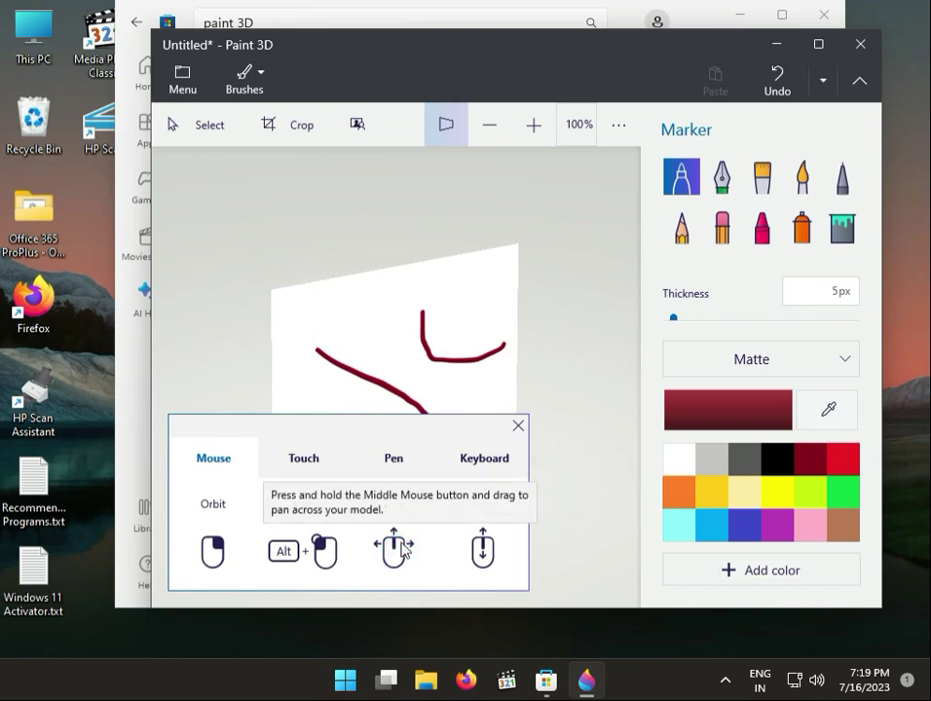
drag(361, 349, 477, 354)
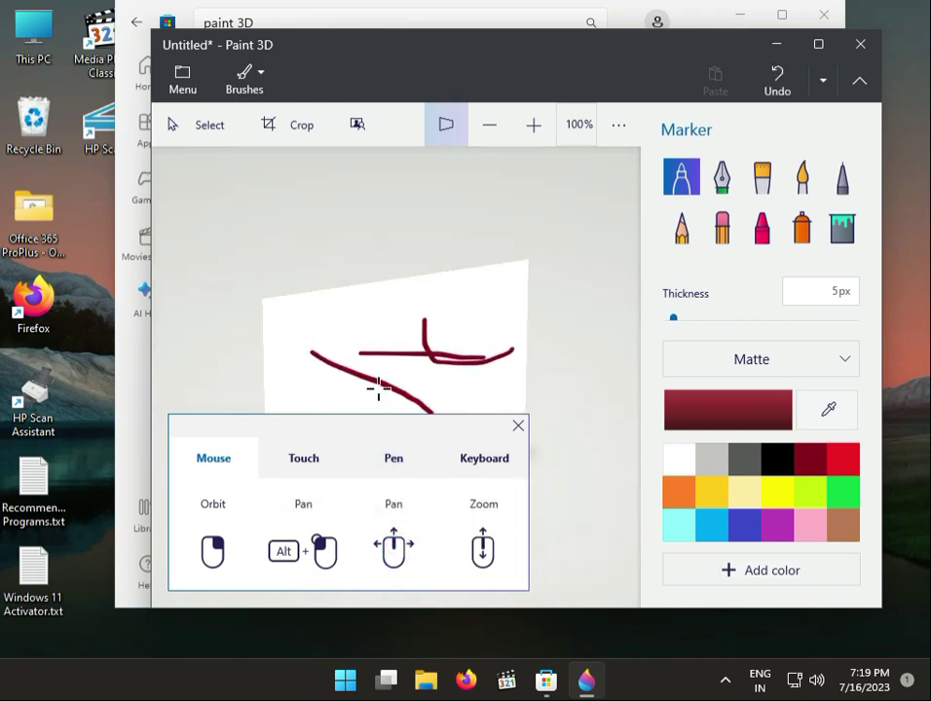
drag(359, 386, 413, 386)
scroll(411, 388, down, 1)
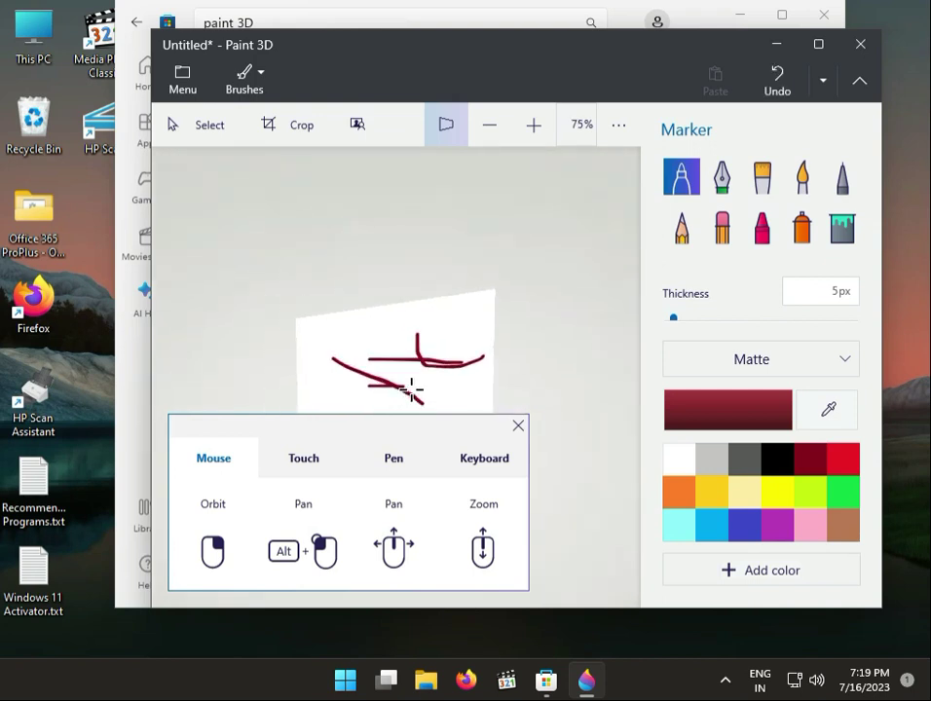
mouse_move(337, 333)
mouse_down()
mouse_move(341, 366)
mouse_move(349, 351)
mouse_move(425, 380)
mouse_move(333, 346)
mouse_move(376, 315)
mouse_move(351, 362)
mouse_up()
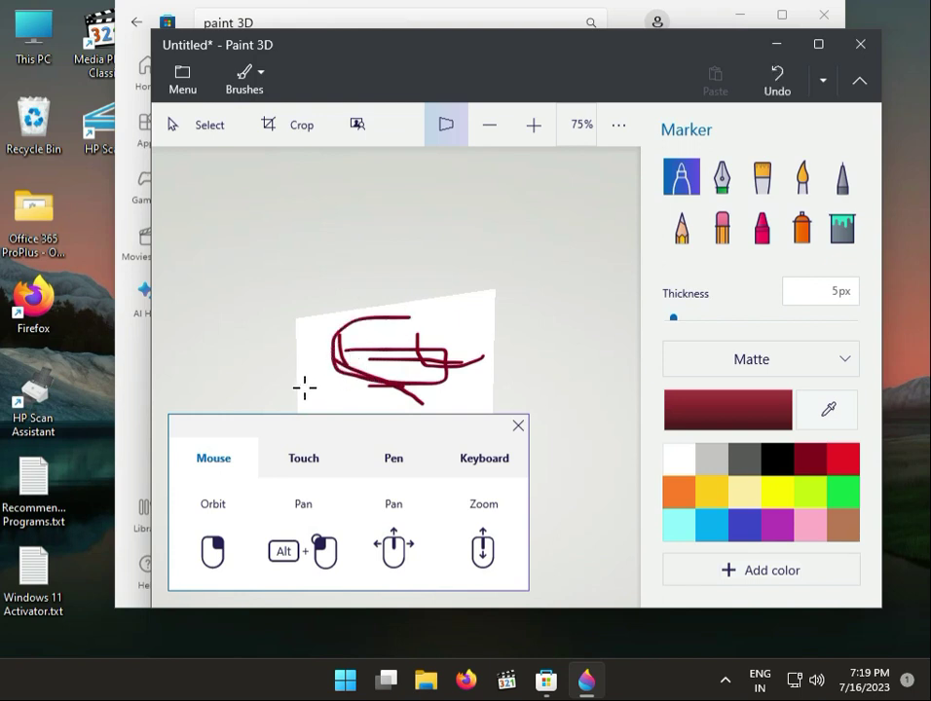
Review the touch and pen navigation controls for 3D view and pan the canvas upward
click(325, 470)
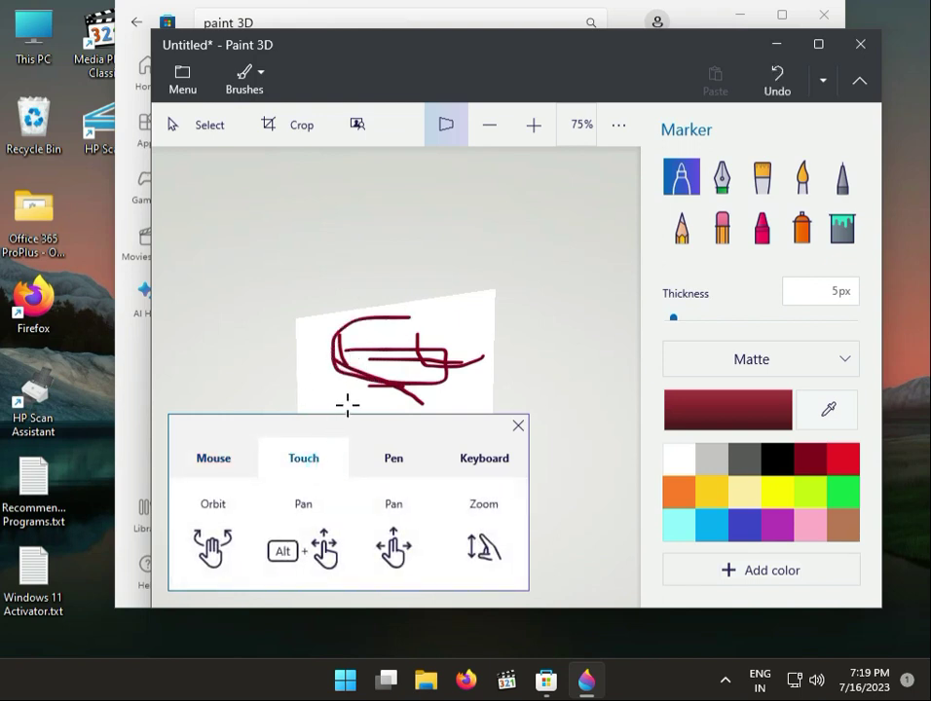
click(394, 457)
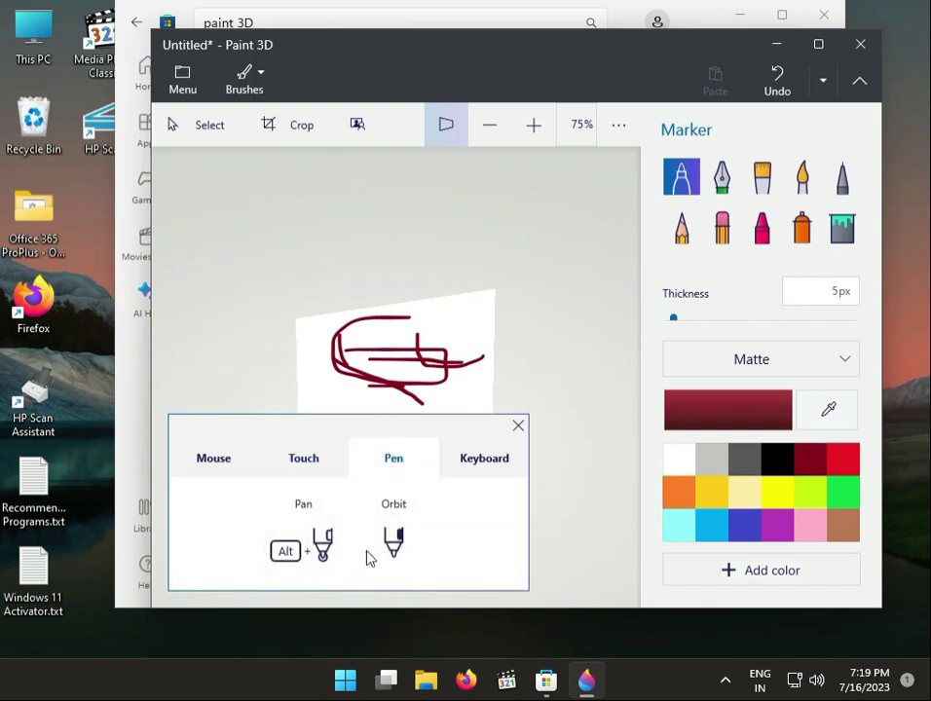
mouse_move(321, 539)
mouse_move(308, 380)
mouse_down()
mouse_move(363, 400)
mouse_move(370, 343)
mouse_move(328, 325)
mouse_up()
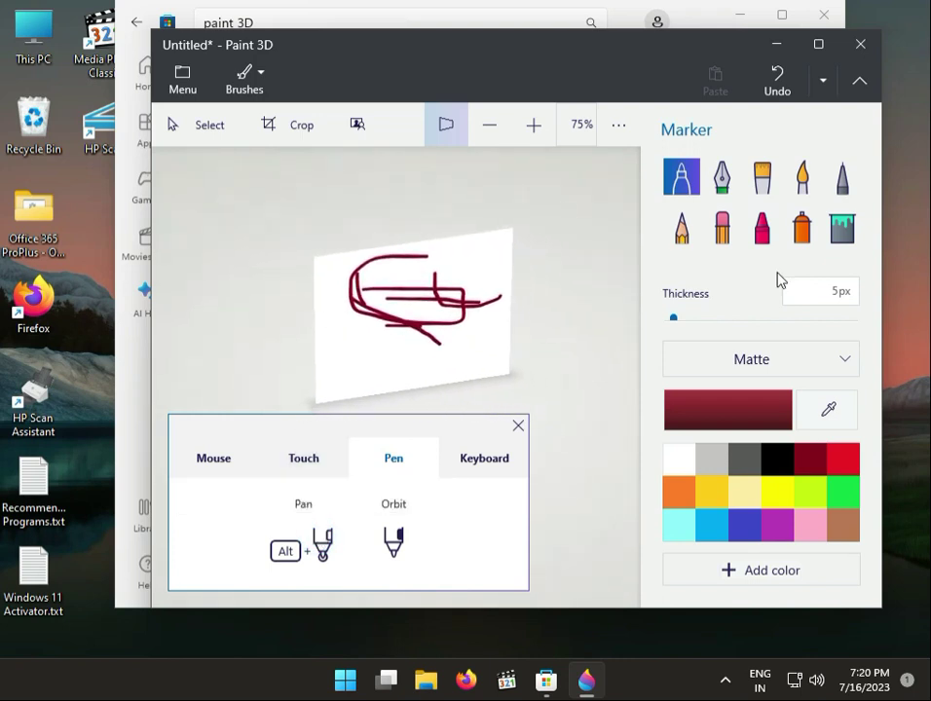